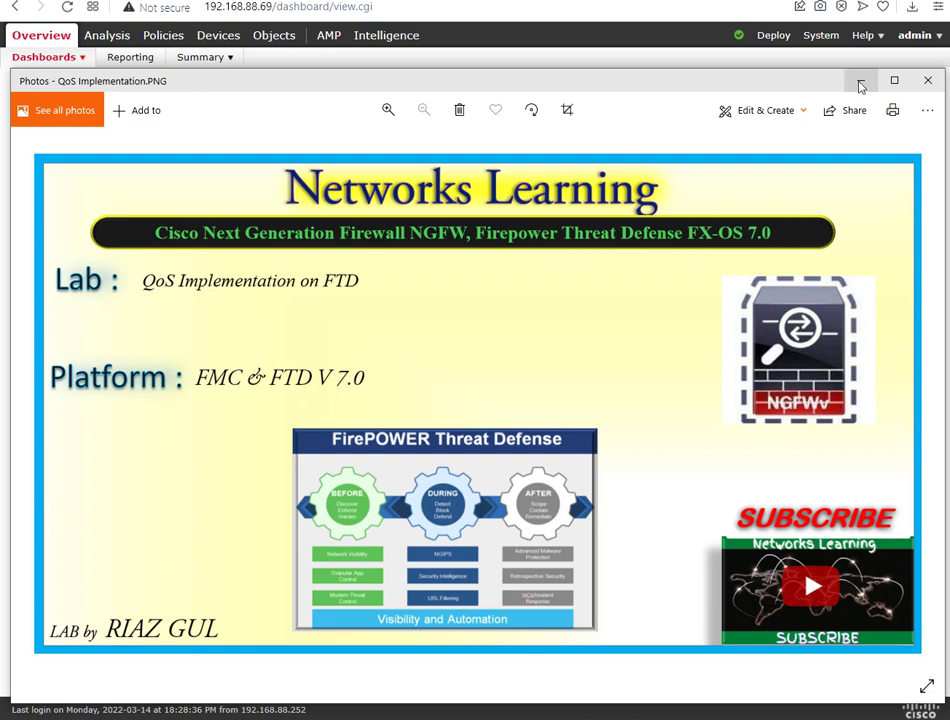
Hide the title slide and look over the EVE-NG datacenter lab topology, then return to the FMC dashboard
{"action": "left_click", "coordinate": [860, 82]}
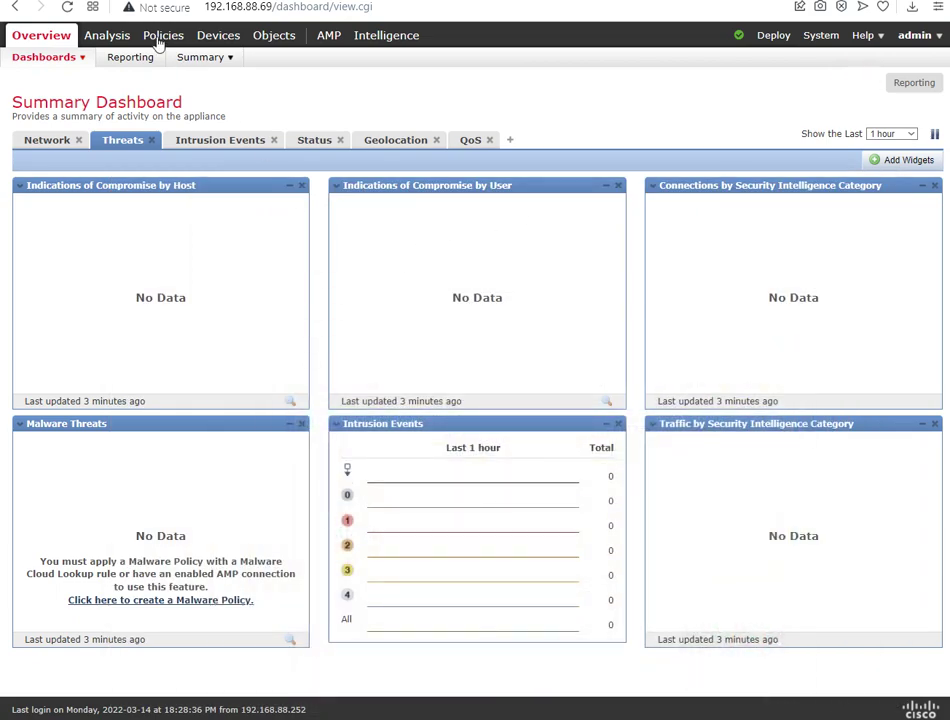
{"action": "left_click", "coordinate": [300, 0]}
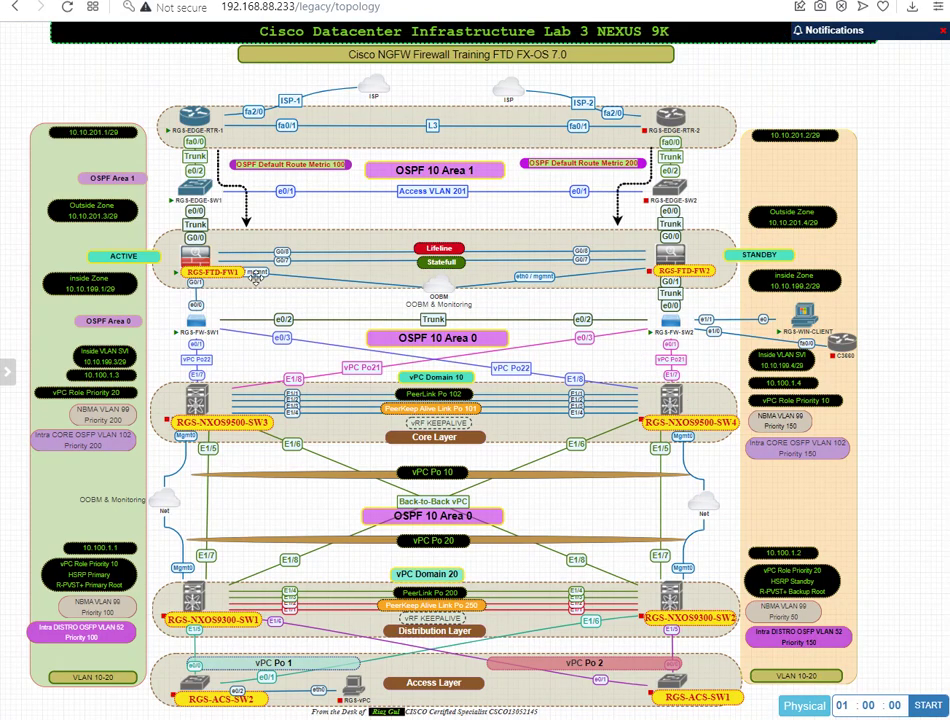
{"action": "mouse_move", "coordinate": [199, 124]}
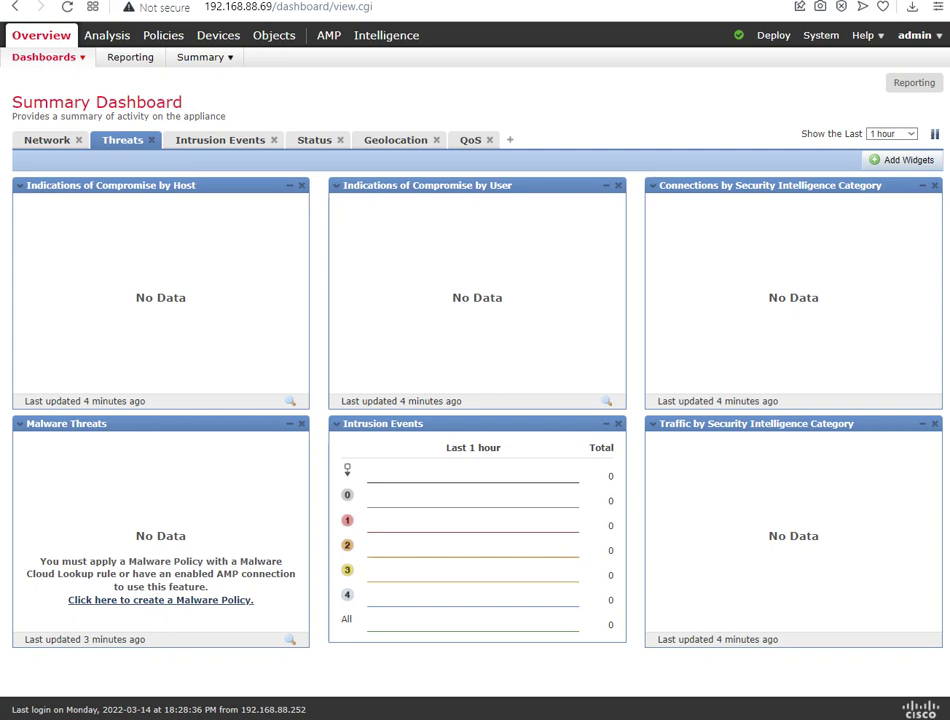
Create and save QoS policy RGS-ICMP-QoS with RGS-NGFW-PRI as its selected device
{"action": "mouse_move", "coordinate": [222, 40]}
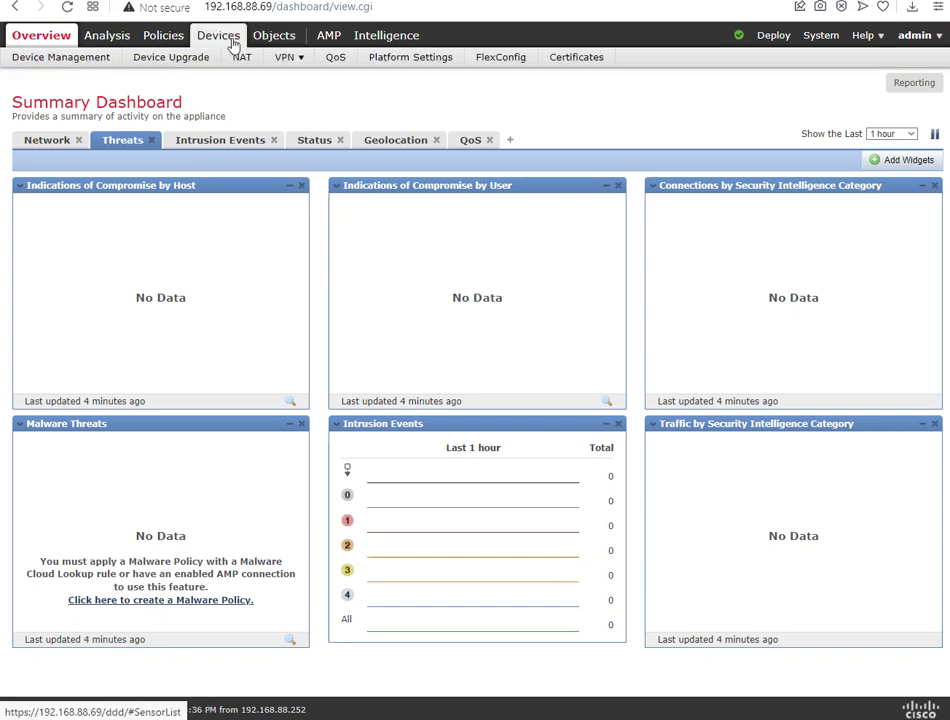
{"action": "left_click", "coordinate": [336, 60]}
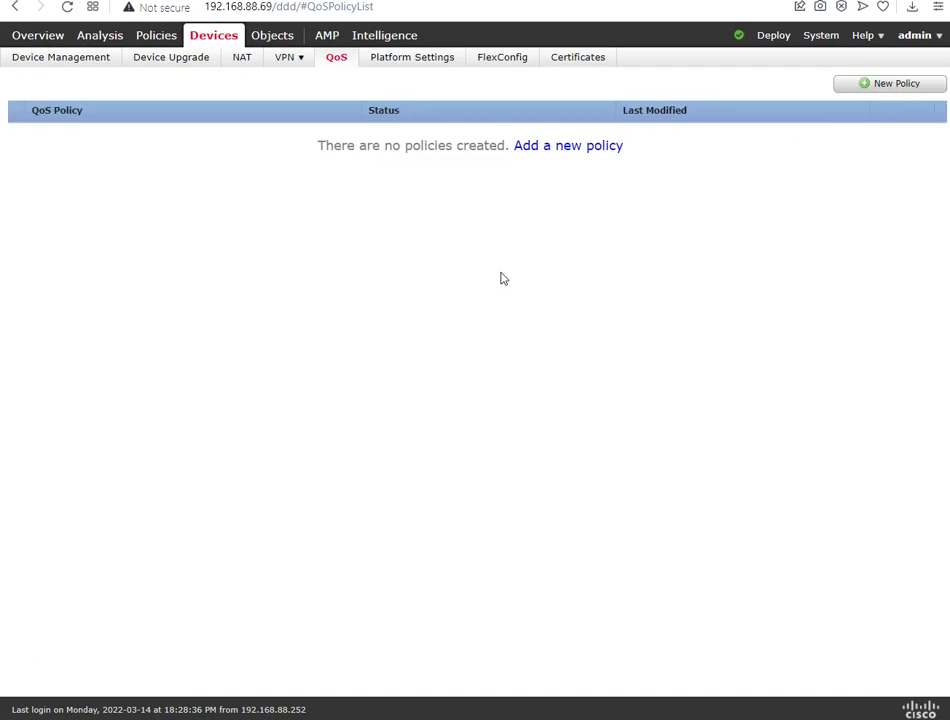
{"action": "left_click", "coordinate": [567, 146]}
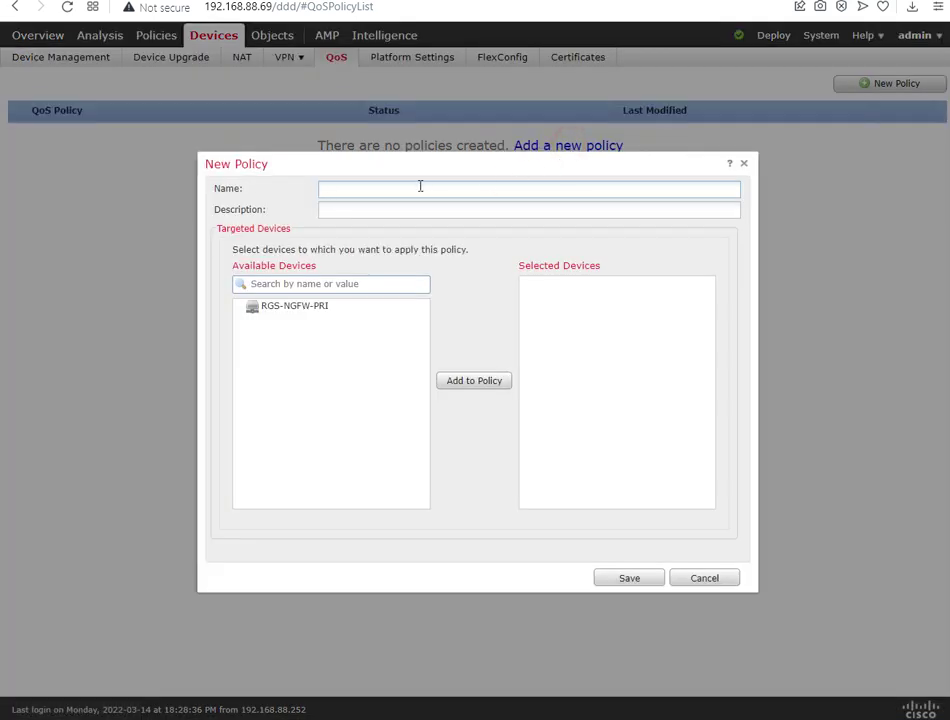
{"action": "type", "text": "RGS-ICMP-QoS"}
{"action": "left_click", "coordinate": [333, 312]}
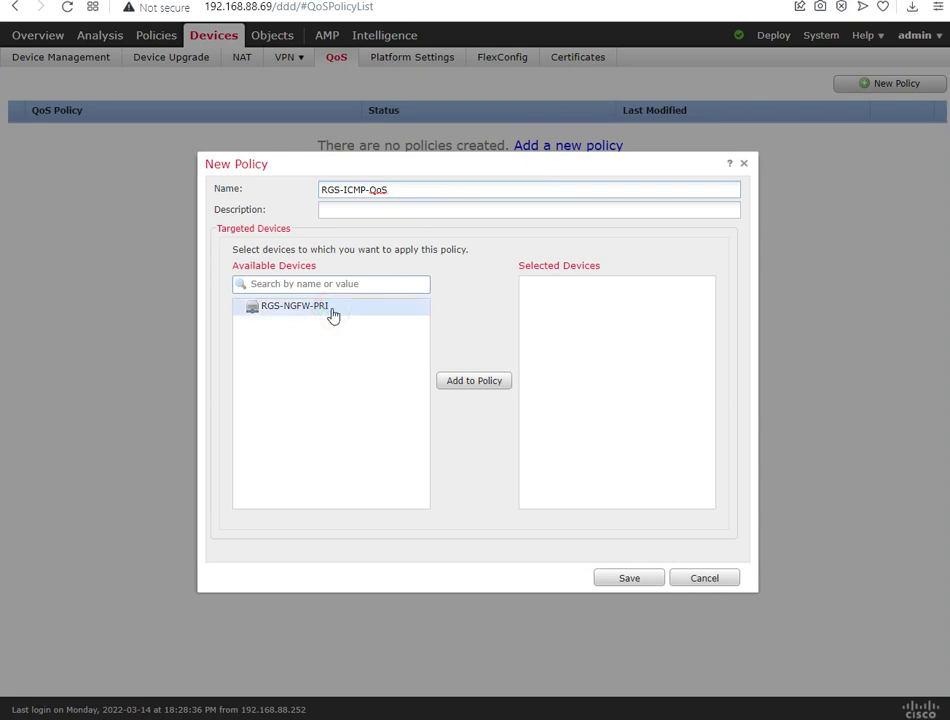
{"action": "left_click", "coordinate": [473, 382]}
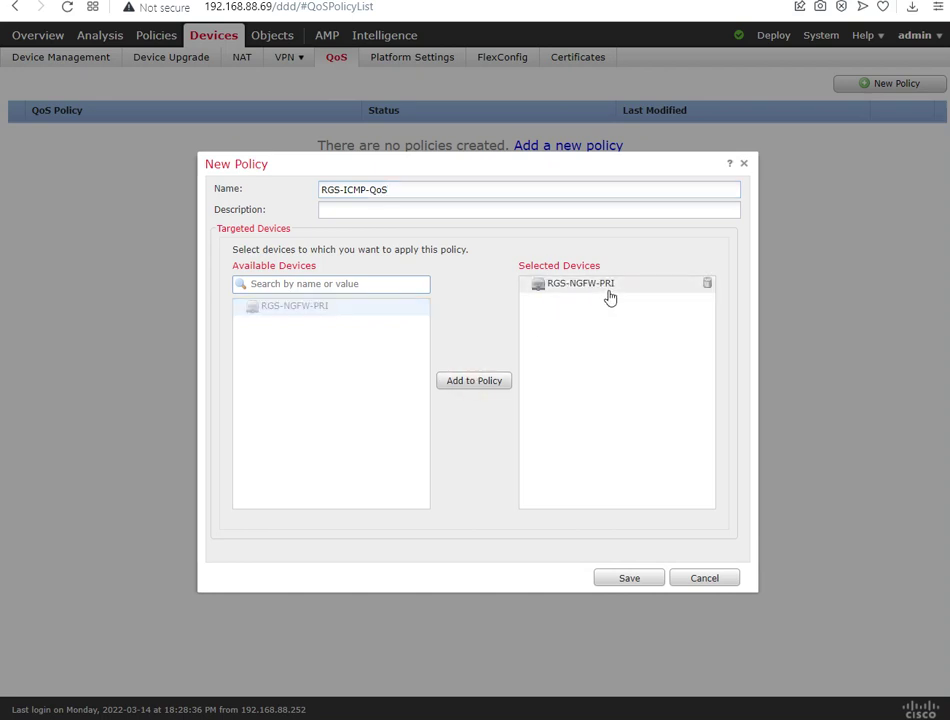
{"action": "left_click", "coordinate": [630, 577]}
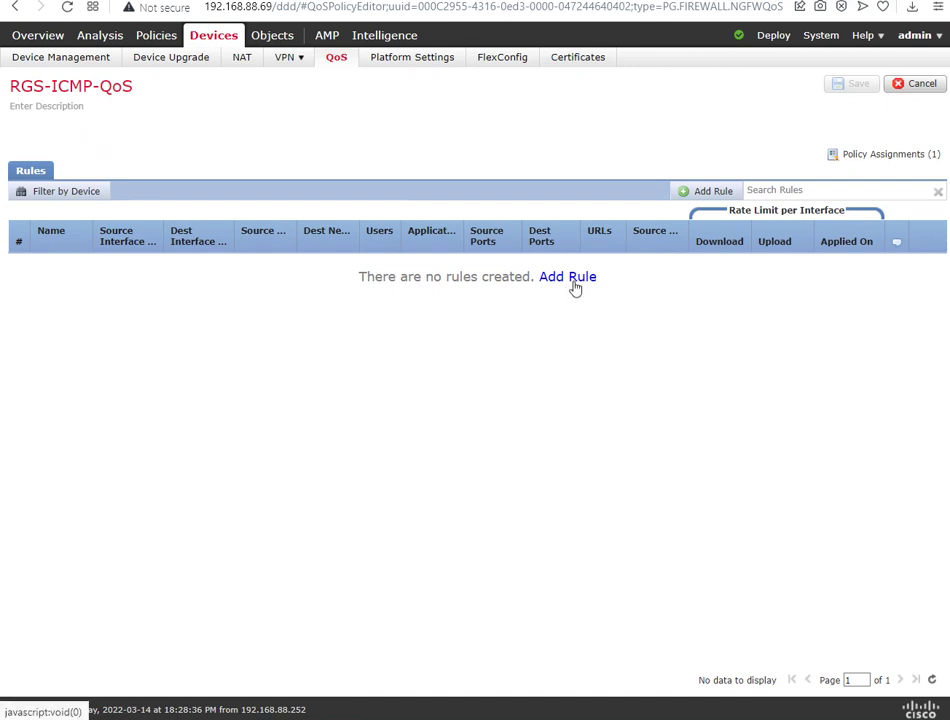
Add a rule, look through its Applications, Ports, URLs and SGT/ISE criteria, and name it ALL-ICMP-QoS
{"action": "left_click", "coordinate": [574, 284]}
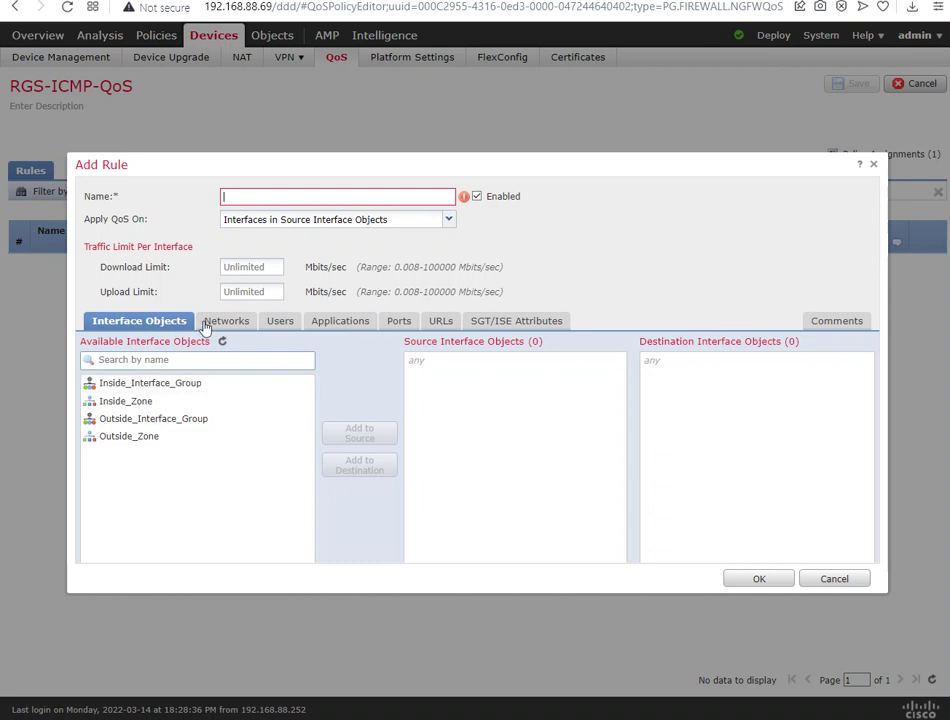
{"action": "left_click", "coordinate": [315, 322]}
{"action": "left_click", "coordinate": [400, 320]}
{"action": "left_click", "coordinate": [441, 321]}
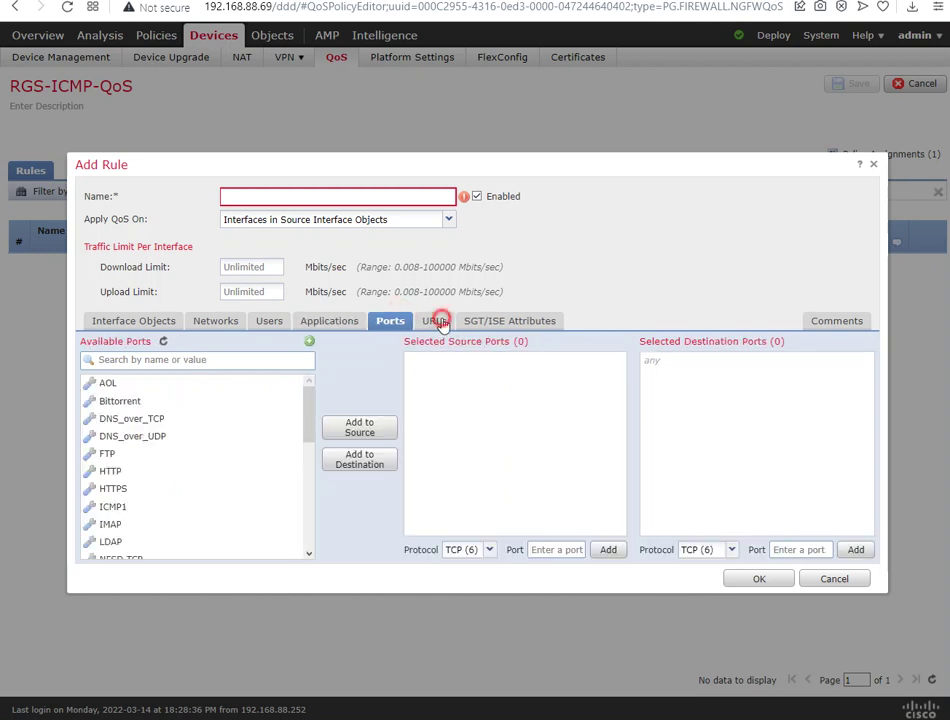
{"action": "left_click", "coordinate": [484, 323]}
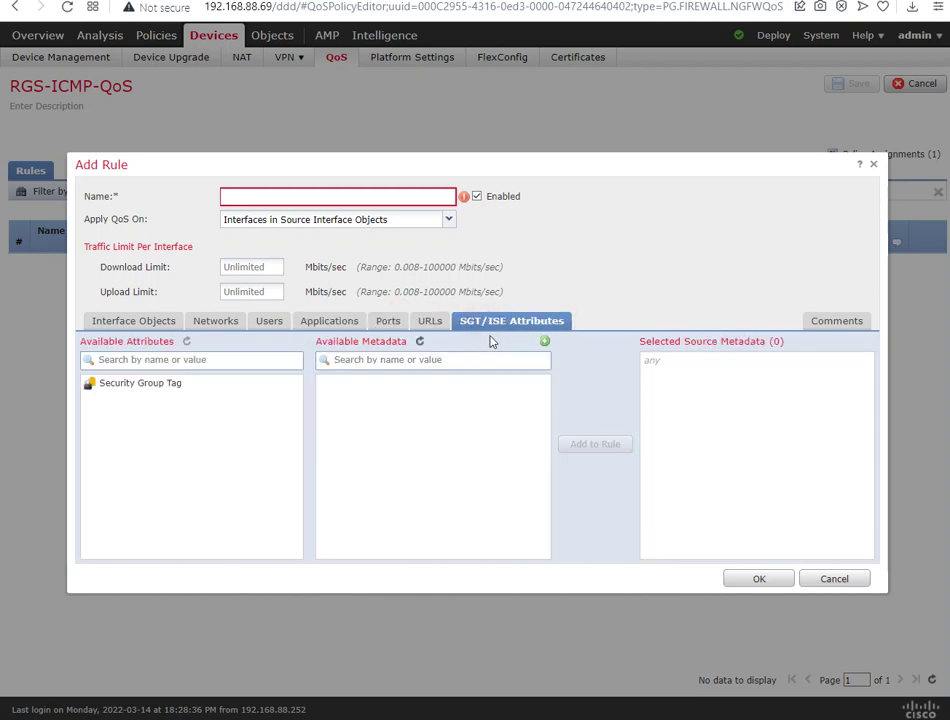
{"action": "left_click", "coordinate": [162, 322]}
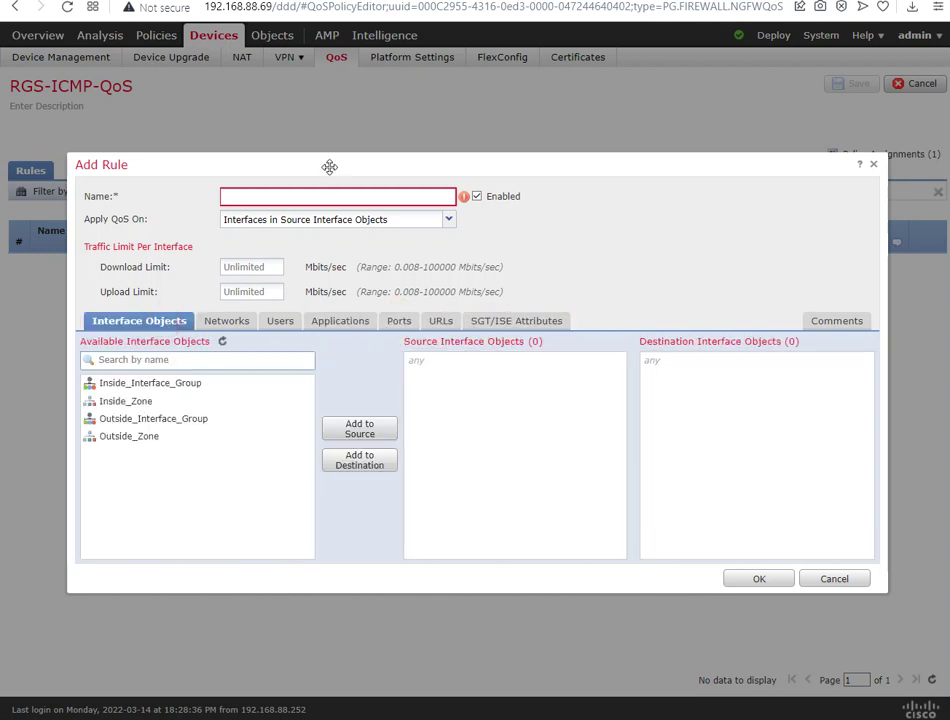
{"action": "left_click", "coordinate": [333, 195]}
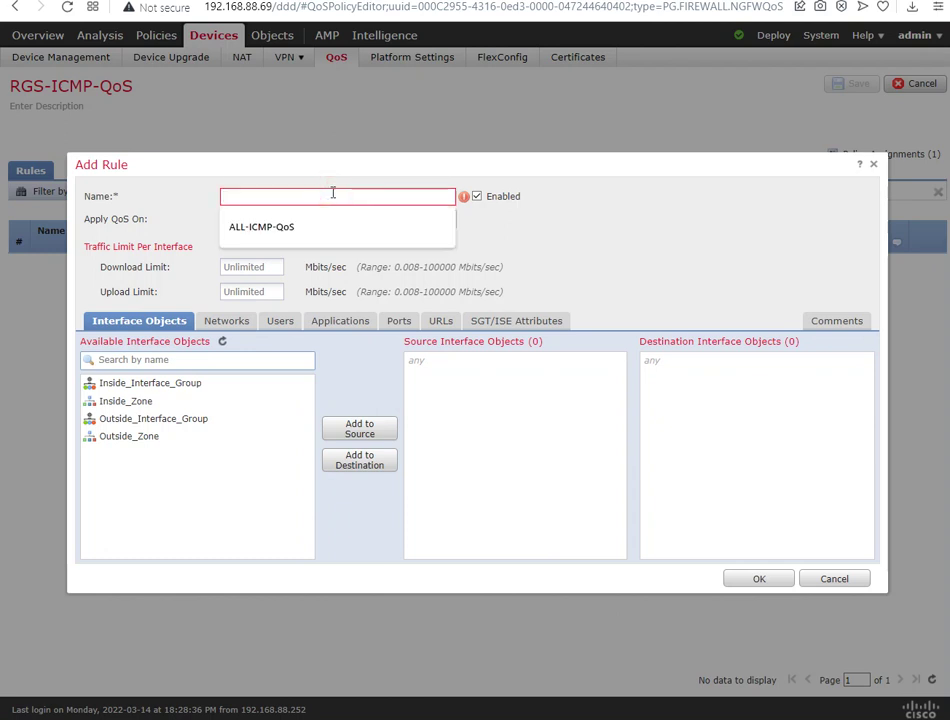
{"action": "left_click", "coordinate": [346, 227]}
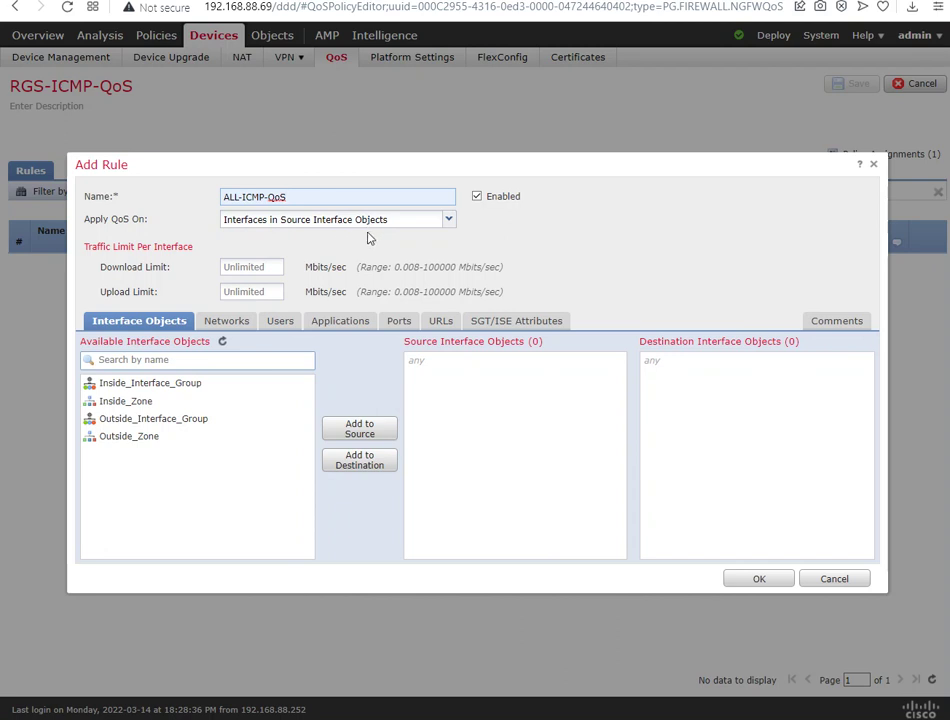
Review the Apply QoS On choices and the Download Limit field, keeping source interfaces for now
{"action": "left_click", "coordinate": [435, 226]}
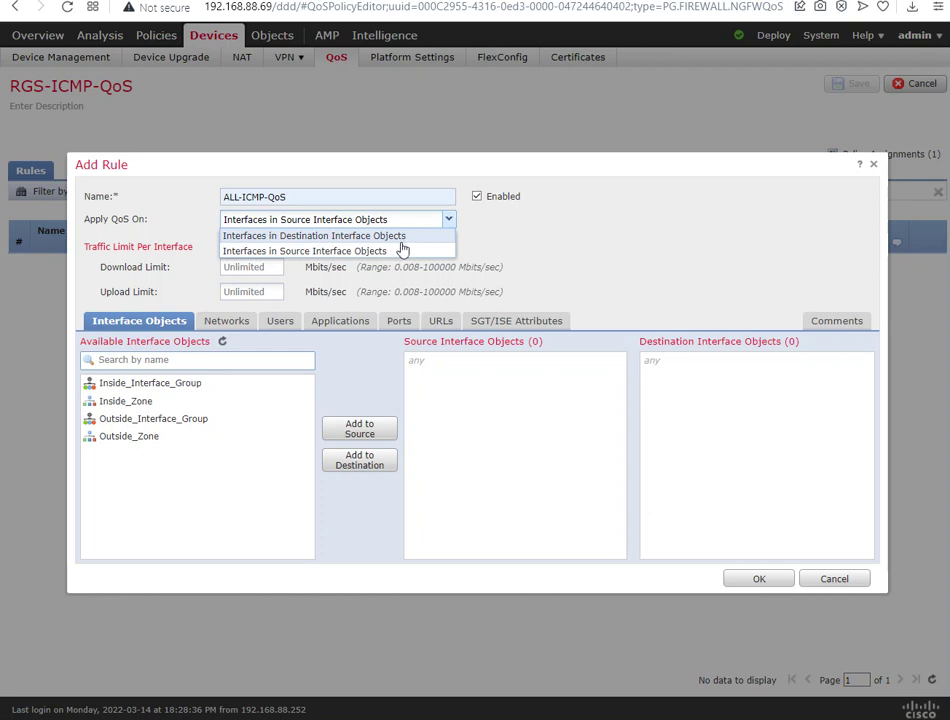
{"action": "left_click", "coordinate": [562, 240]}
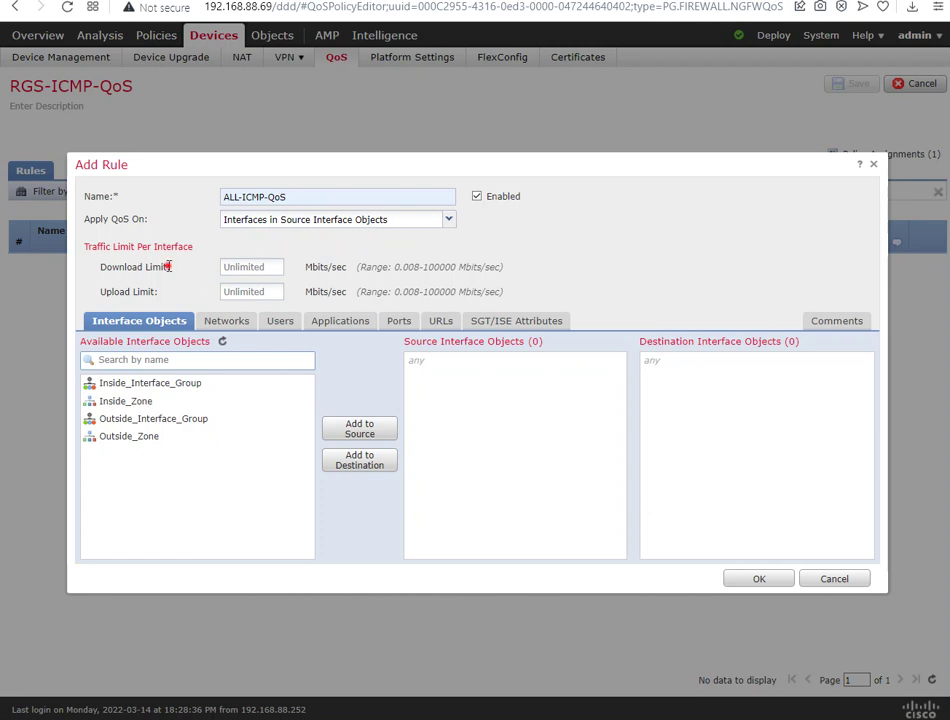
{"action": "left_click_drag", "start_coordinate": [168, 267], "coordinate": [100, 267]}
{"action": "left_click", "coordinate": [104, 292]}
{"action": "left_click", "coordinate": [399, 221]}
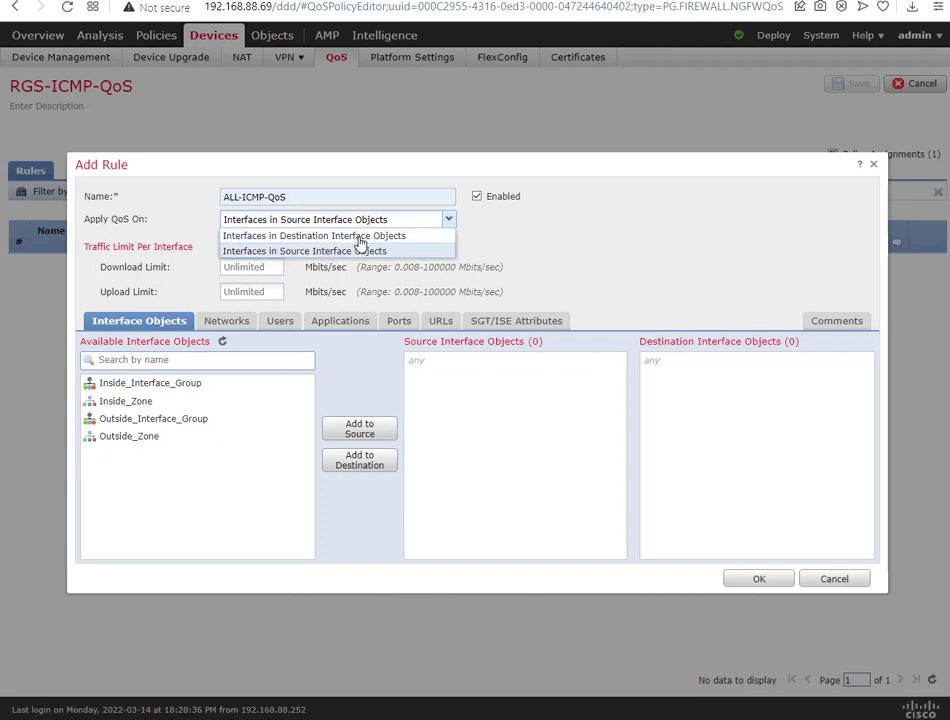
{"action": "left_click", "coordinate": [189, 276]}
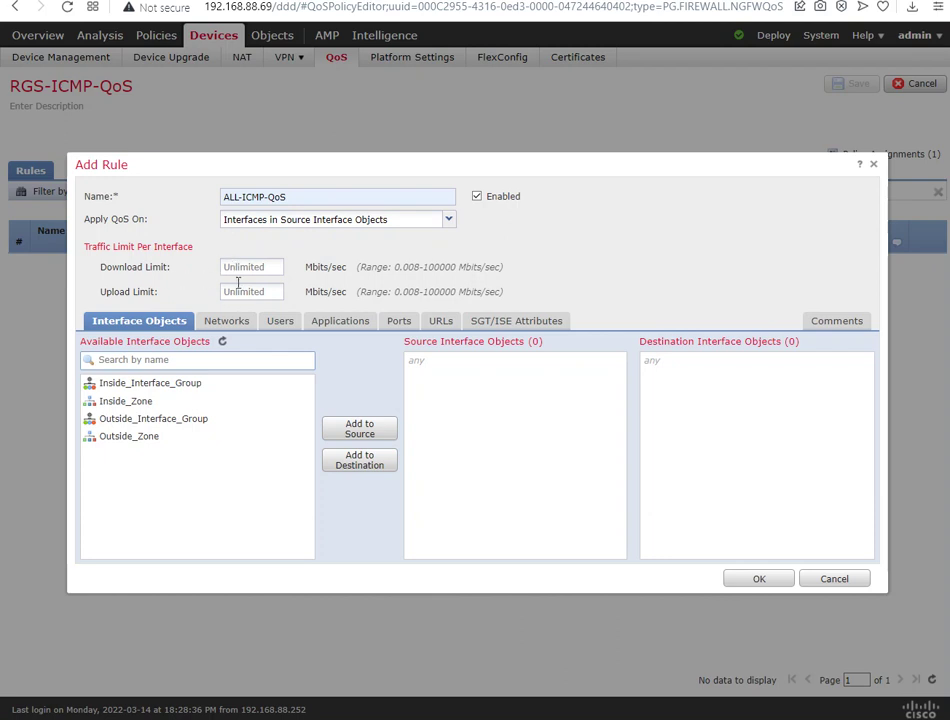
Set Apply QoS On to Interfaces in Destination Interface Objects
{"action": "left_click", "coordinate": [352, 220]}
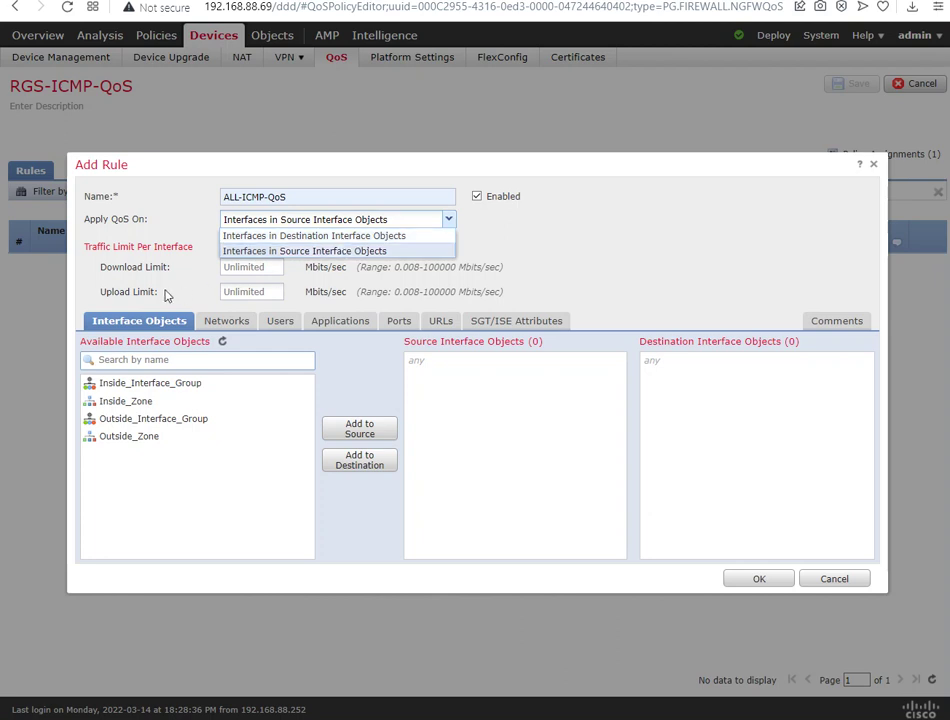
{"action": "left_click", "coordinate": [245, 292]}
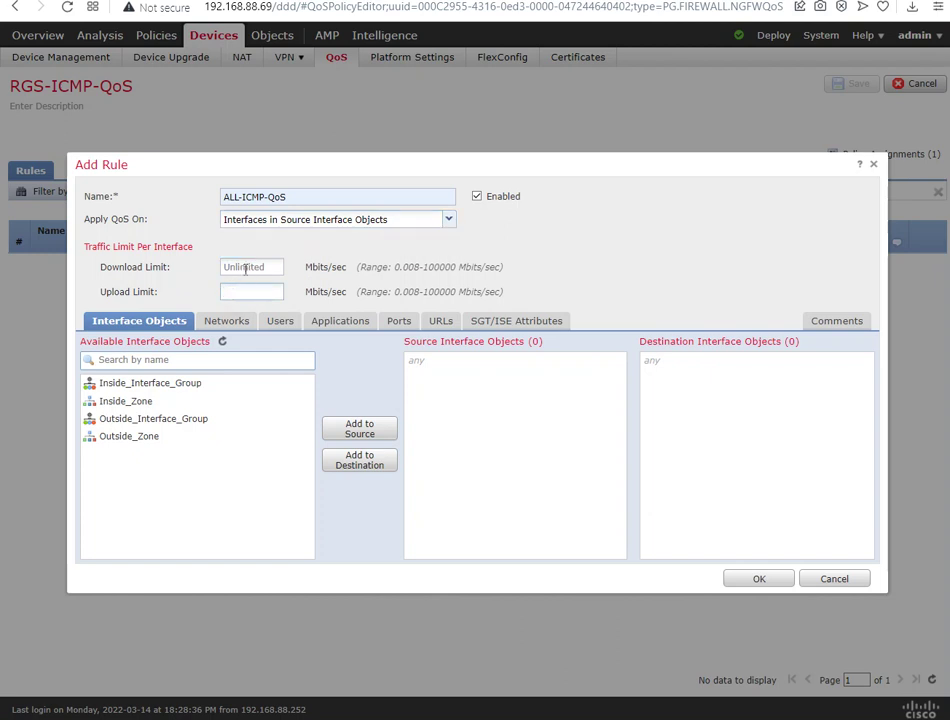
{"action": "left_click", "coordinate": [254, 266]}
{"action": "left_click", "coordinate": [269, 240]}
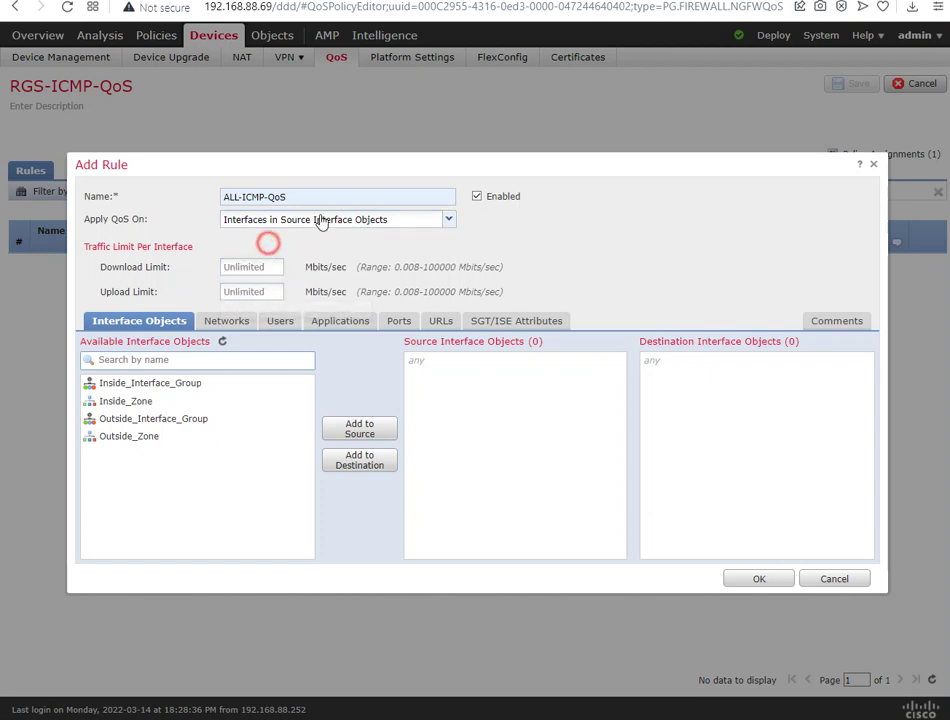
{"action": "left_click", "coordinate": [322, 219]}
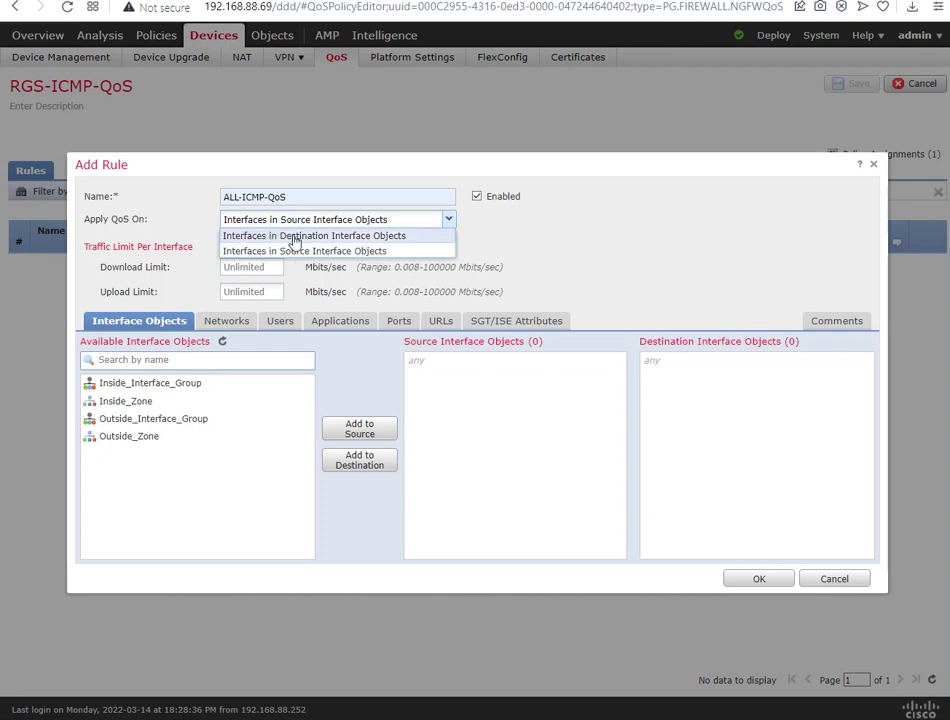
{"action": "left_click", "coordinate": [300, 237]}
Set a 0.008 Mbits/sec download limit, source Inside_Interface_Group and destination Outside_Interface_Group
{"action": "left_click", "coordinate": [258, 266]}
{"action": "left_click", "coordinate": [245, 297]}
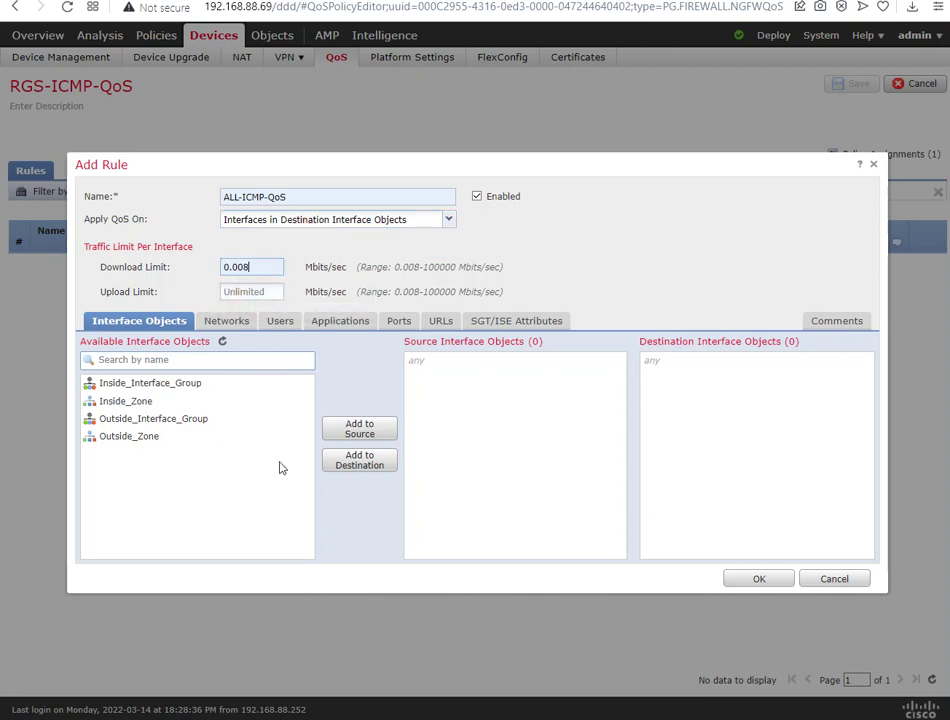
{"action": "left_click", "coordinate": [210, 386]}
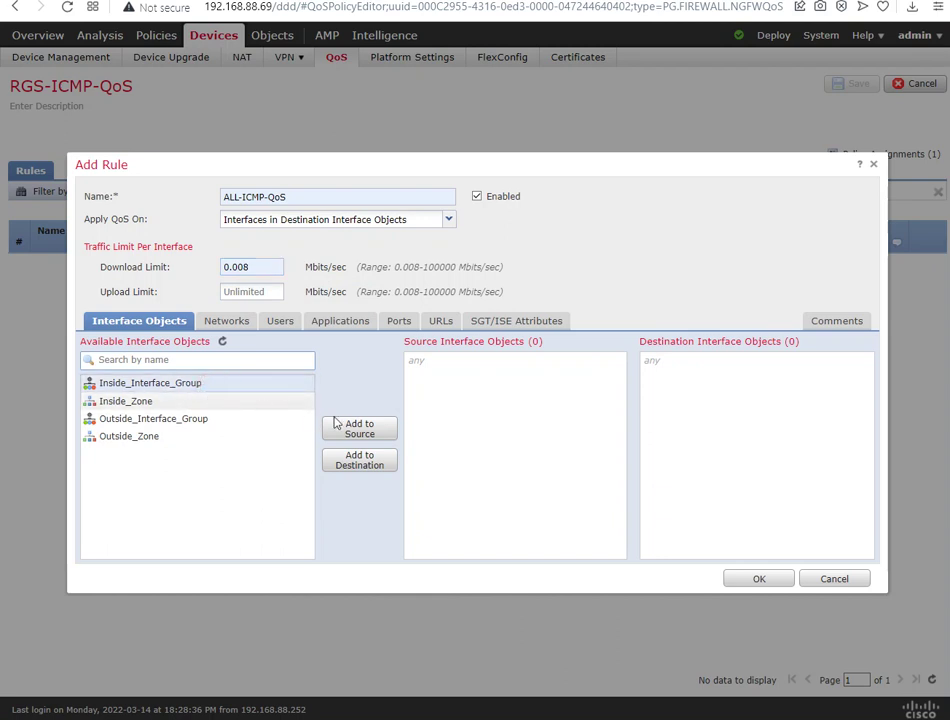
{"action": "left_click", "coordinate": [366, 432]}
{"action": "left_click", "coordinate": [193, 419]}
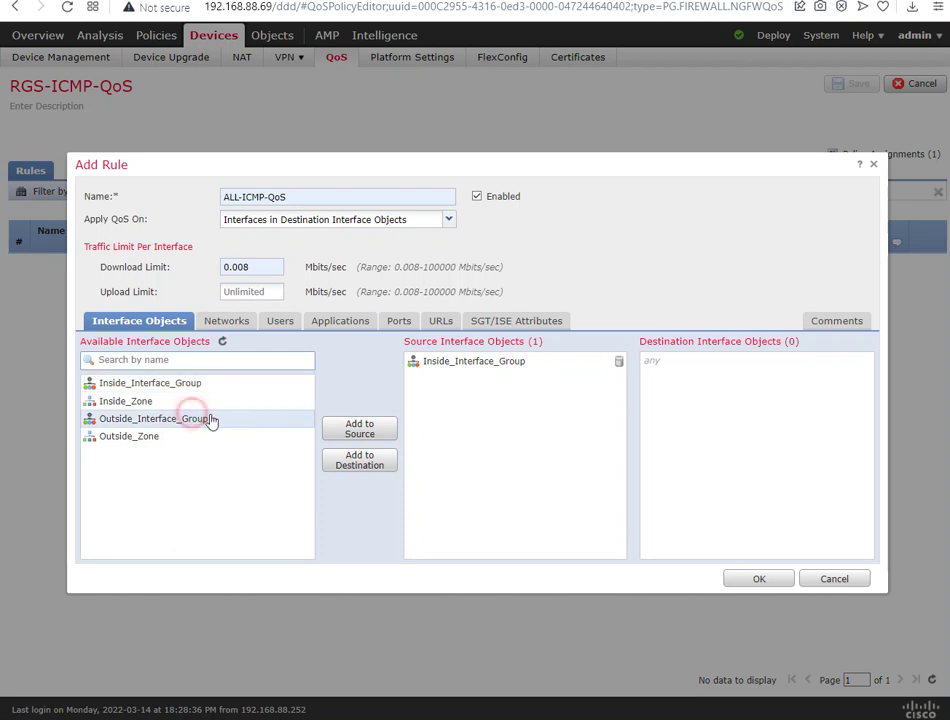
{"action": "left_click", "coordinate": [362, 462]}
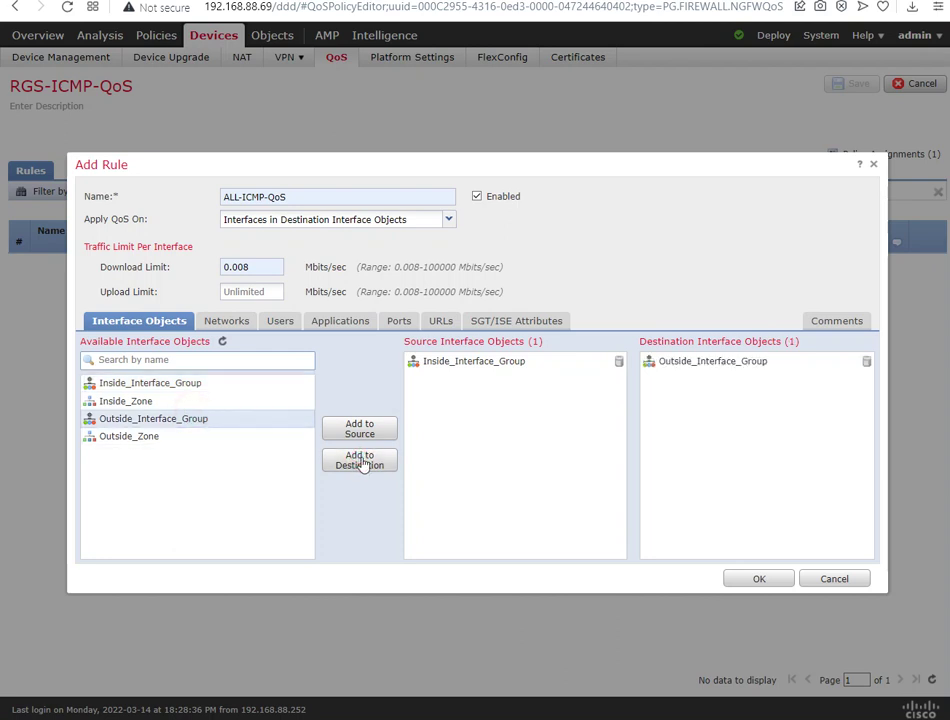
Add ICMP (1) of any type as the rule's destination port
{"action": "left_click", "coordinate": [395, 322]}
{"action": "left_click", "coordinate": [716, 552]}
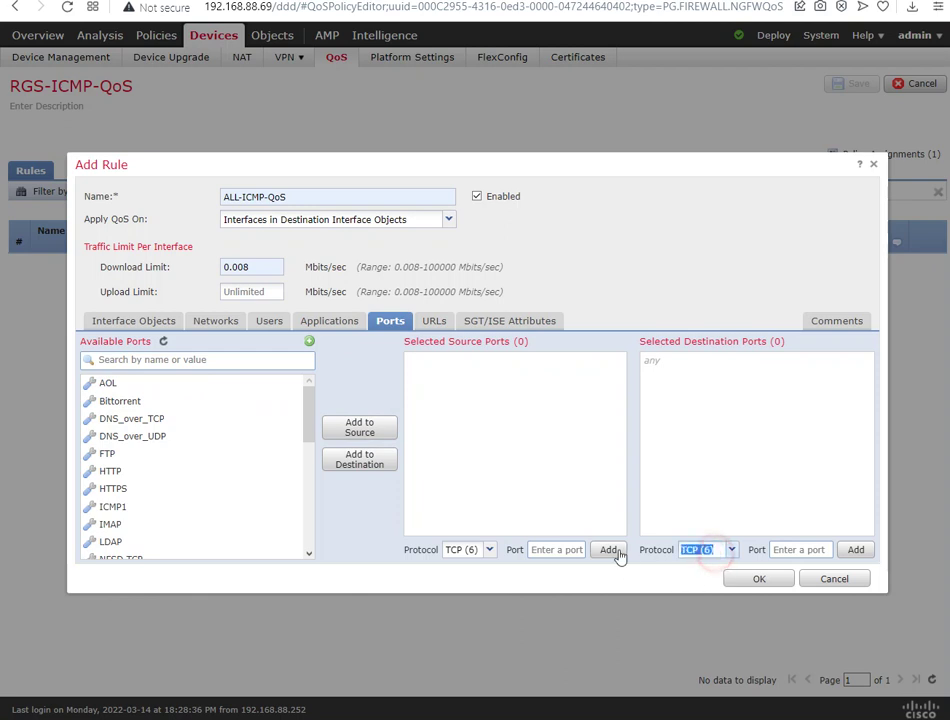
{"action": "type", "text": "icmp"}
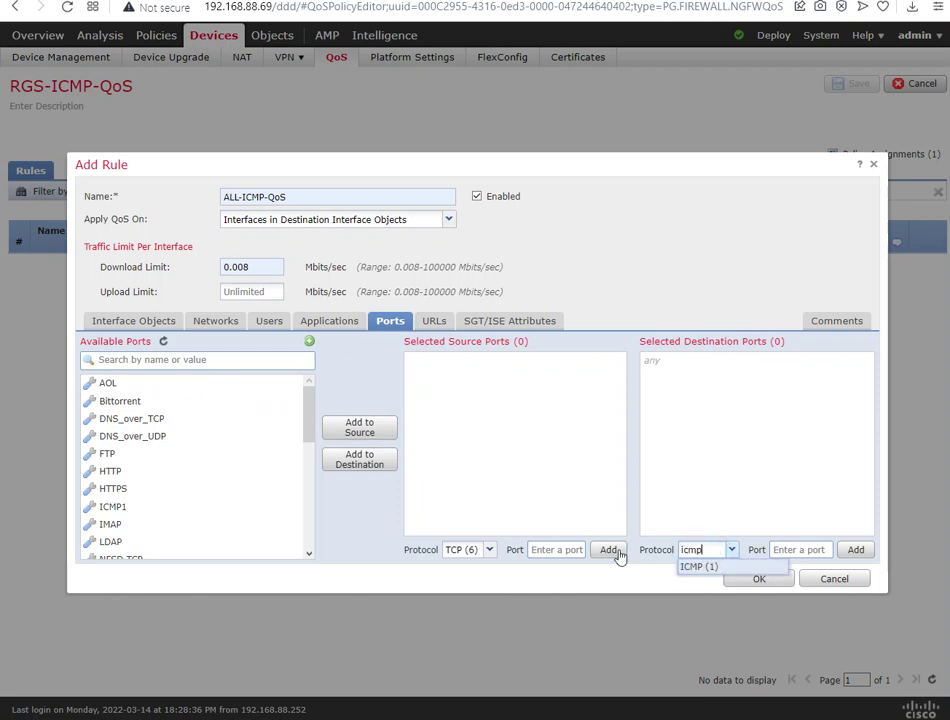
{"action": "left_click", "coordinate": [699, 567]}
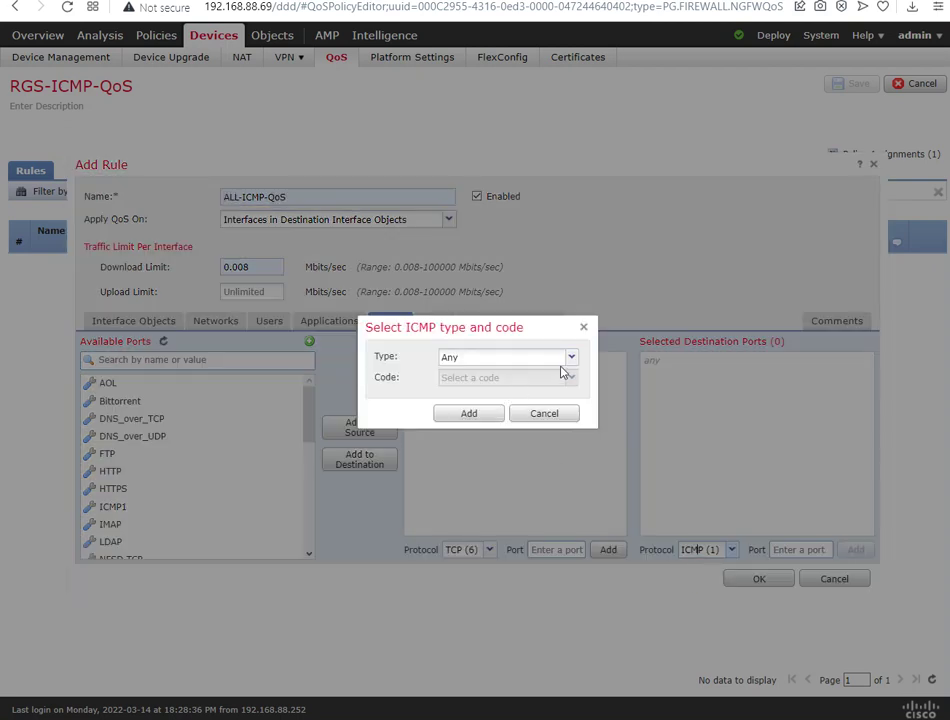
{"action": "left_click", "coordinate": [470, 415]}
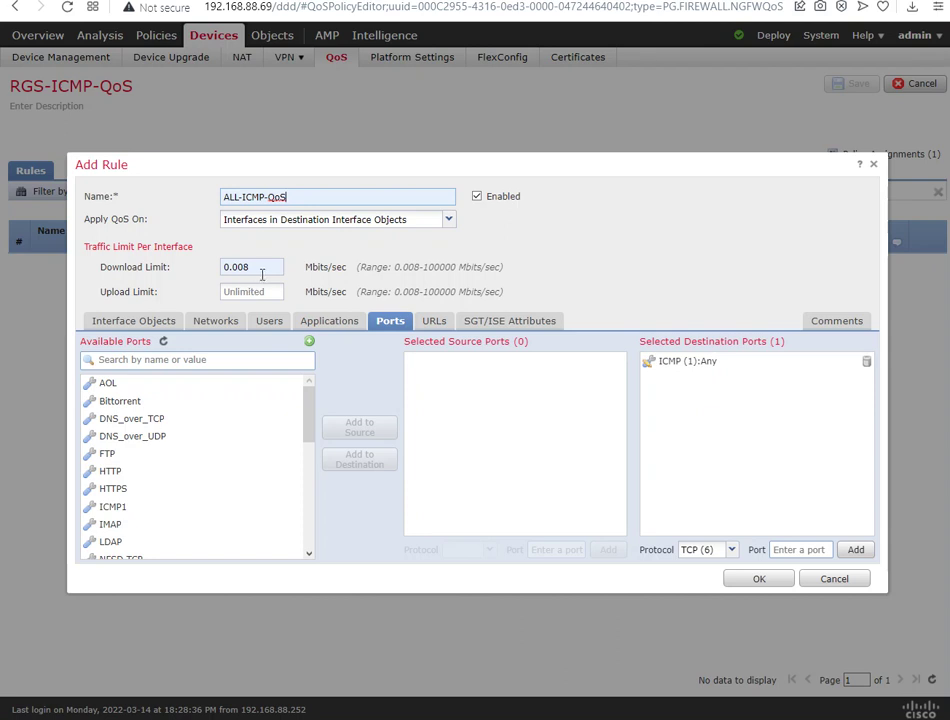
Save the ALL-ICMP-QoS rule and policy, then deploy to RGS-NGFW-PRI despite the validation warning
{"action": "left_click", "coordinate": [758, 580]}
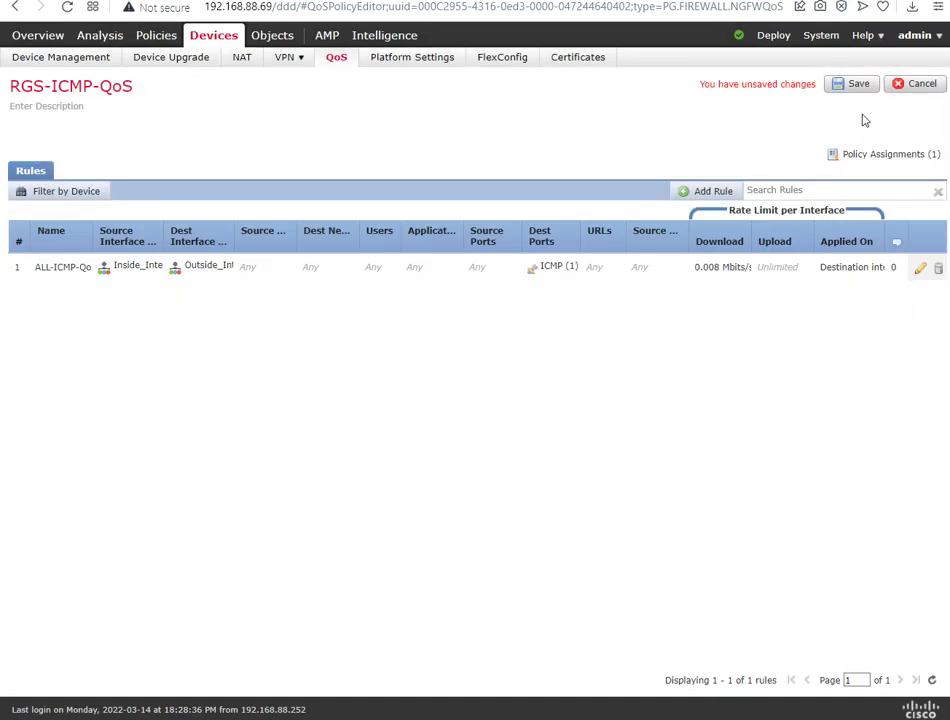
{"action": "left_click", "coordinate": [856, 85]}
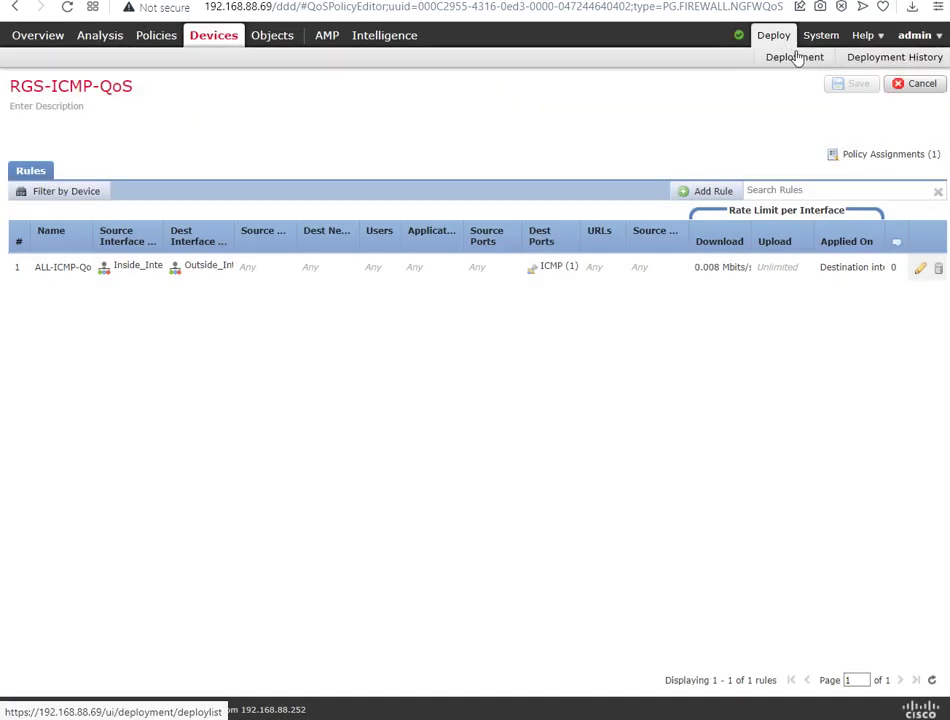
{"action": "left_click", "coordinate": [789, 60]}
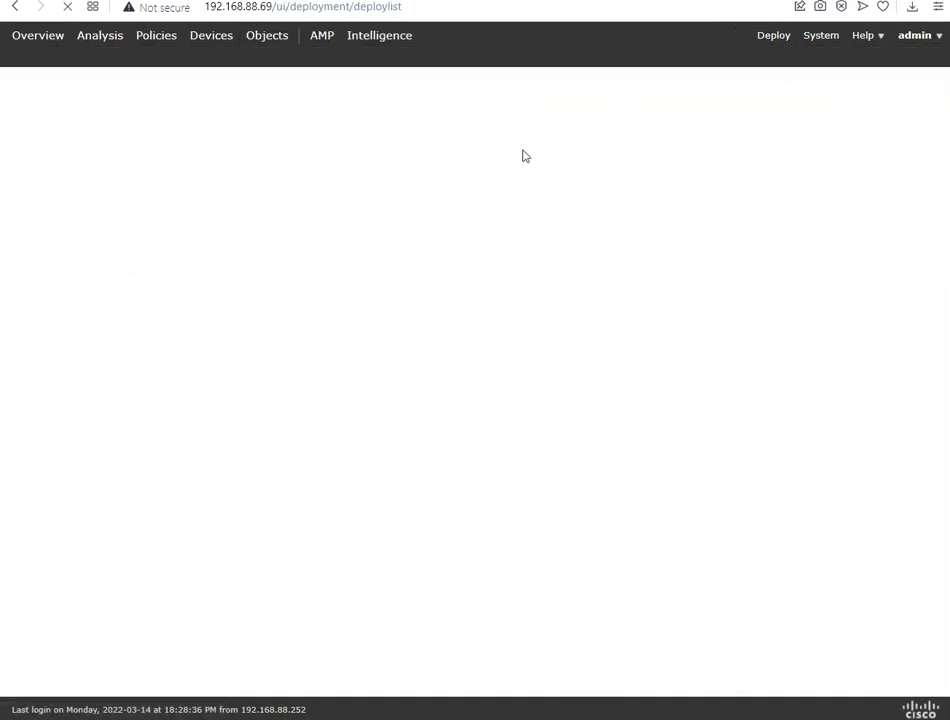
{"action": "left_click", "coordinate": [29, 178]}
{"action": "left_click", "coordinate": [56, 178]}
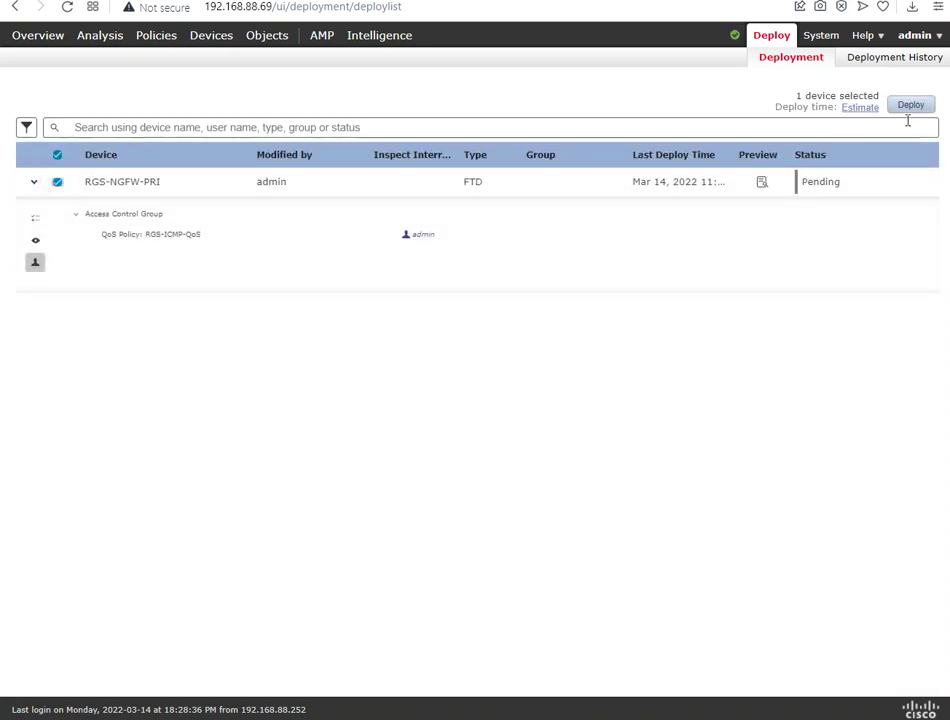
{"action": "left_click", "coordinate": [912, 106]}
{"action": "left_click", "coordinate": [666, 443]}
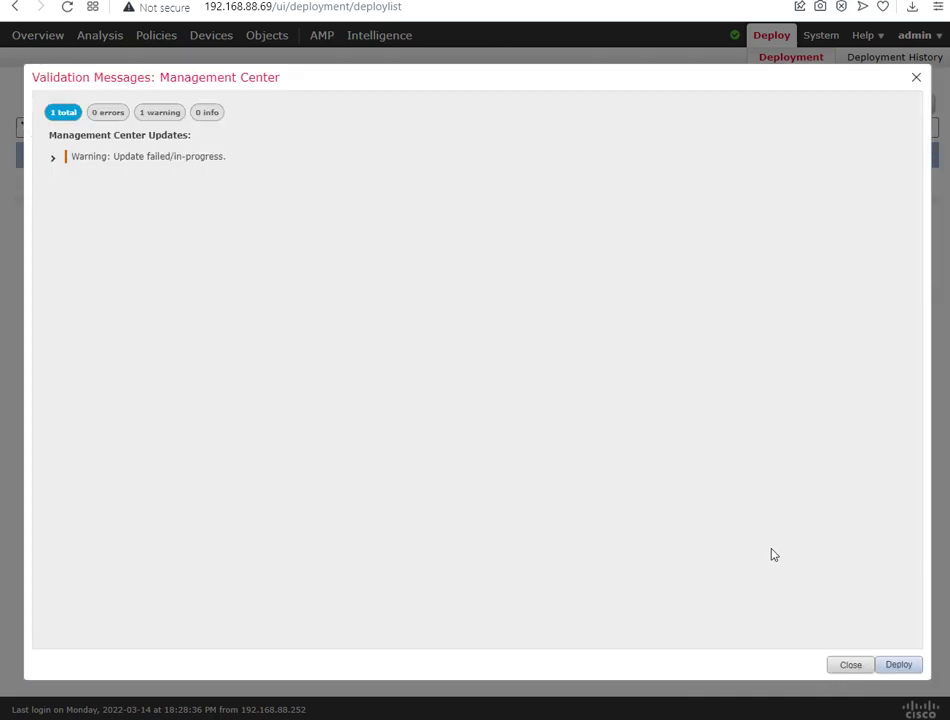
{"action": "left_click", "coordinate": [890, 665]}
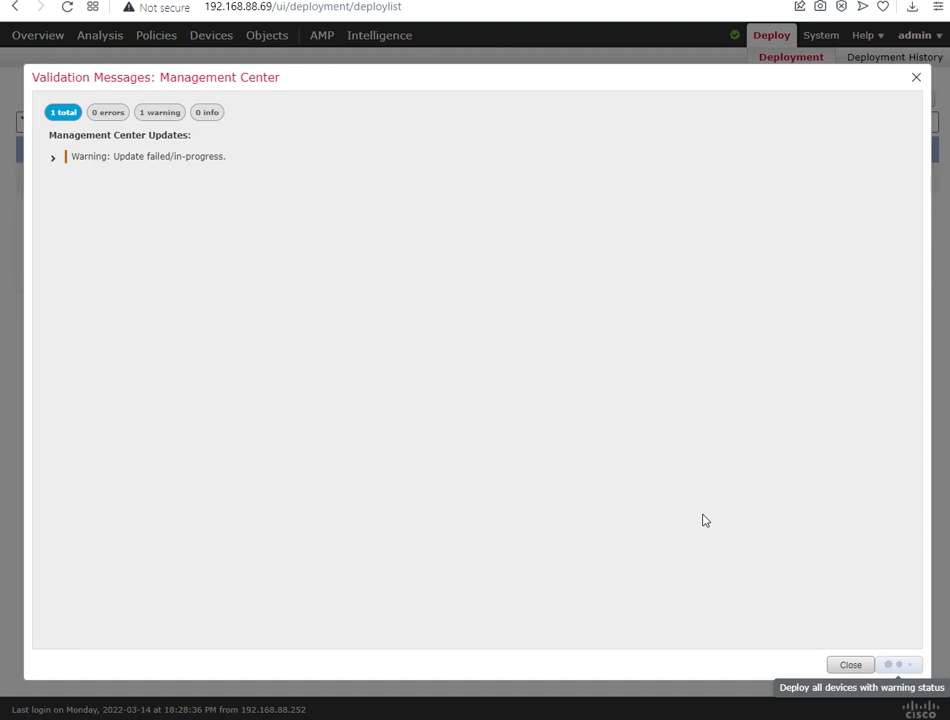
{"action": "left_click", "coordinate": [918, 77]}
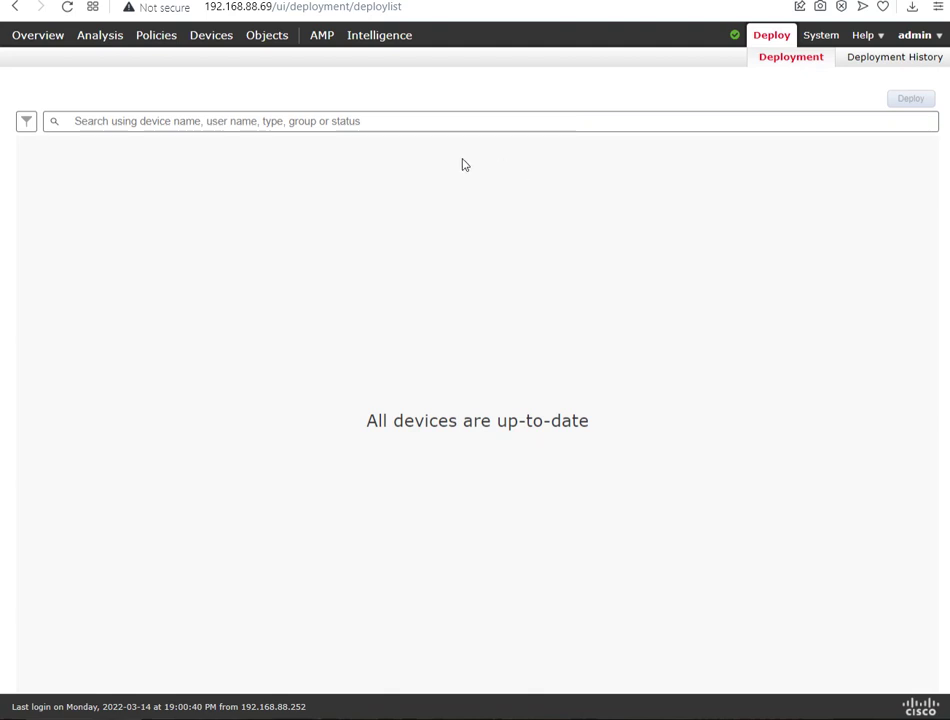
{"action": "mouse_move", "coordinate": [152, 45]}
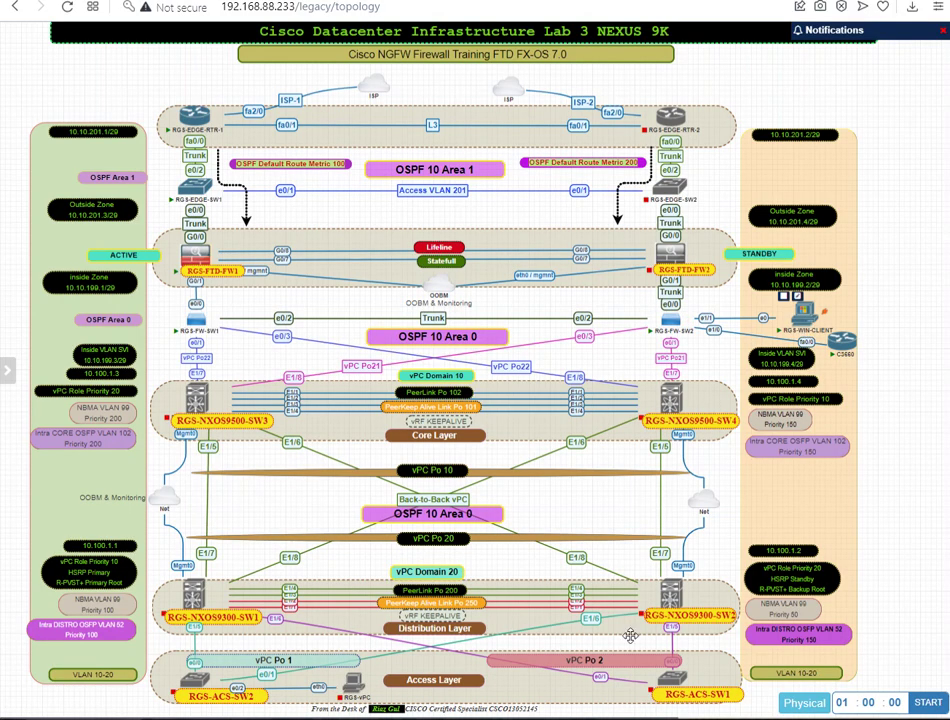
Bring up the Windows client console and rearrange the ping cnn.com, ping google.com and Chrome windows
{"action": "key", "text": "alt+Tab"}
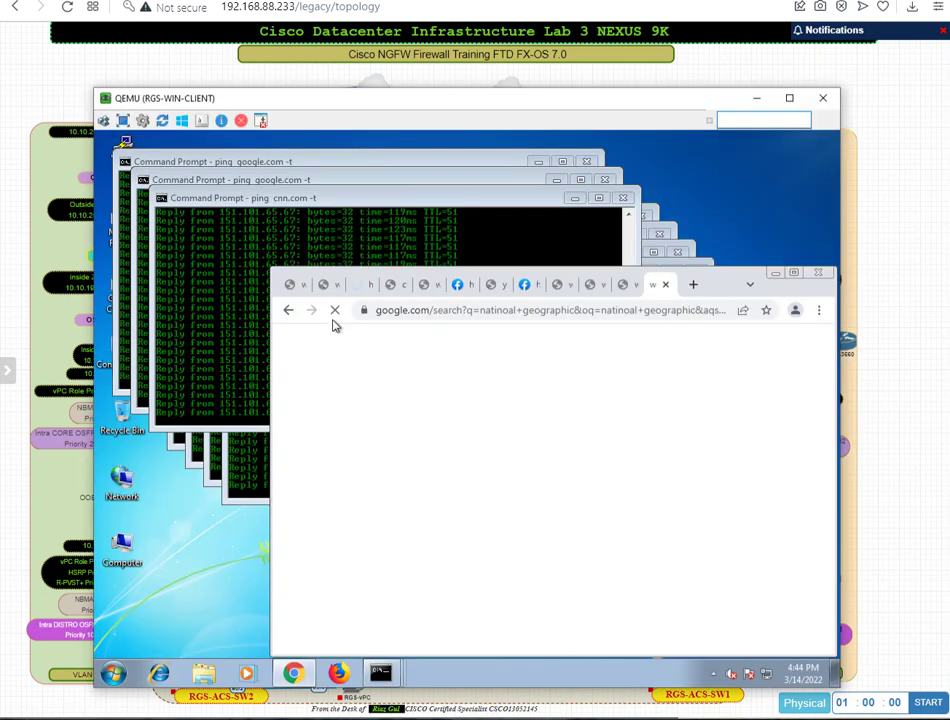
{"action": "left_click_drag", "start_coordinate": [237, 197], "coordinate": [438, 203]}
{"action": "left_click_drag", "start_coordinate": [295, 182], "coordinate": [508, 183]}
{"action": "left_click_drag", "start_coordinate": [314, 161], "coordinate": [348, 197]}
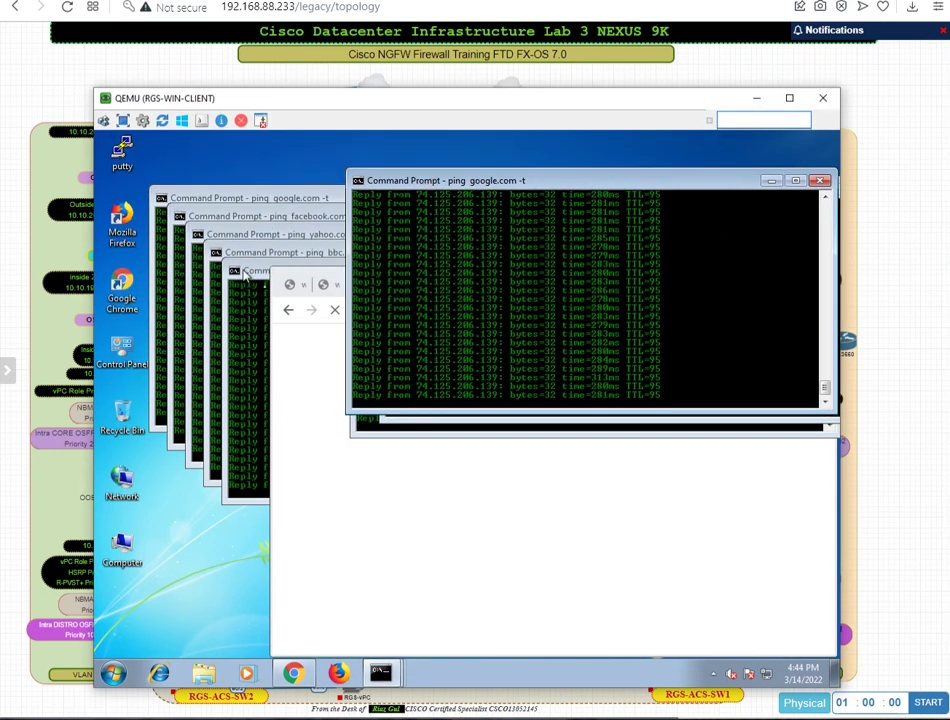
{"action": "left_click", "coordinate": [404, 525]}
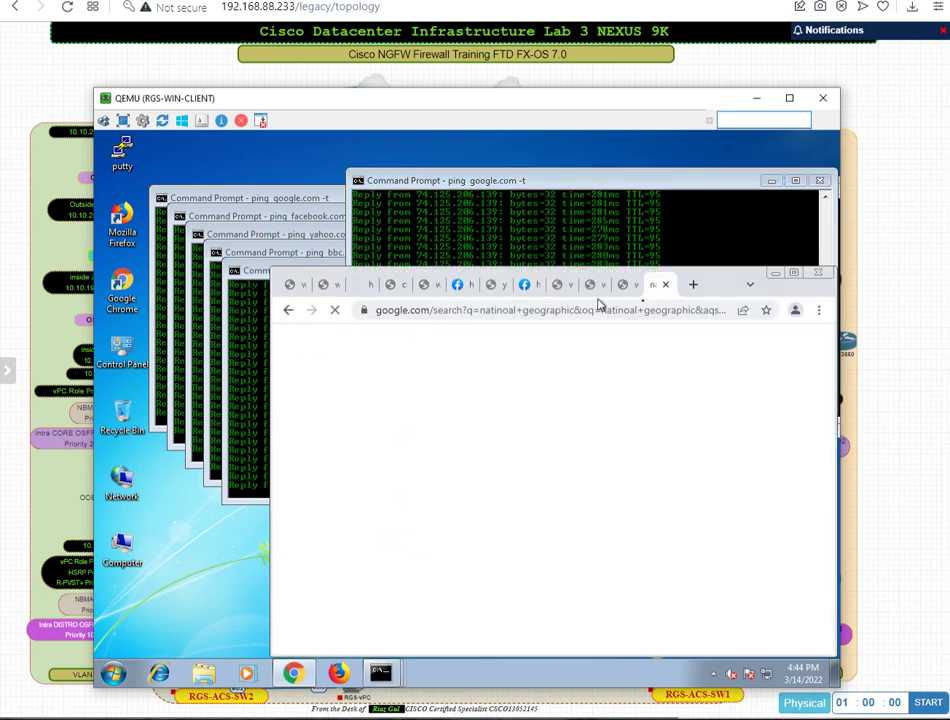
{"action": "left_click_drag", "start_coordinate": [720, 283], "coordinate": [674, 271]}
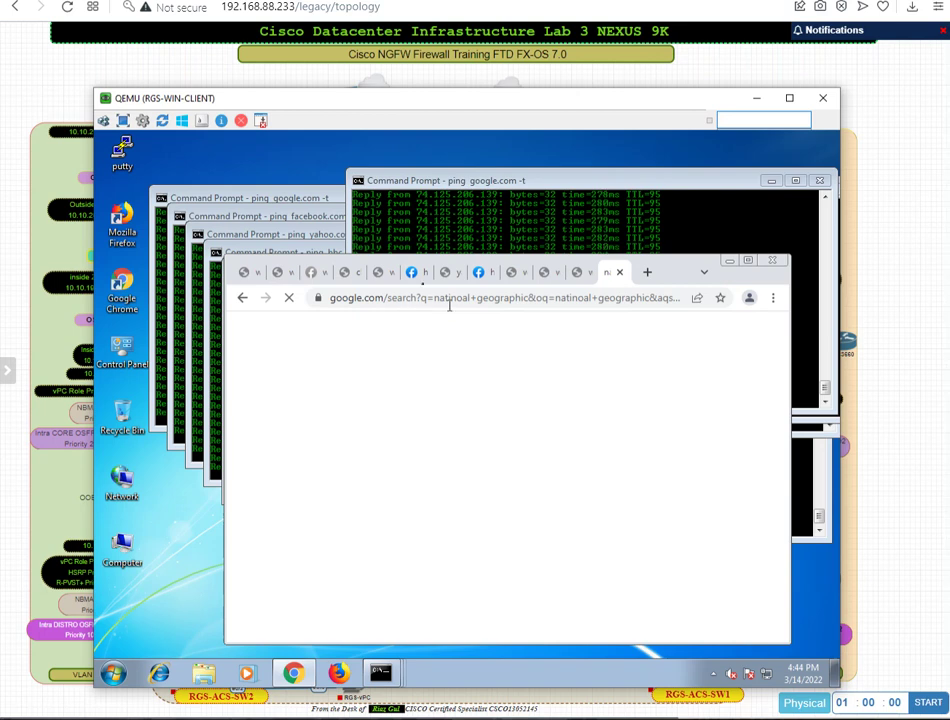
Check that the facebook, yahoo, Web Store, Google and national geographic tabs time out, then close the console
{"action": "left_click", "coordinate": [479, 275]}
{"action": "left_click", "coordinate": [446, 275]}
{"action": "left_click", "coordinate": [410, 275]}
{"action": "left_click", "coordinate": [381, 275]}
{"action": "left_click", "coordinate": [348, 274]}
{"action": "left_click", "coordinate": [317, 274]}
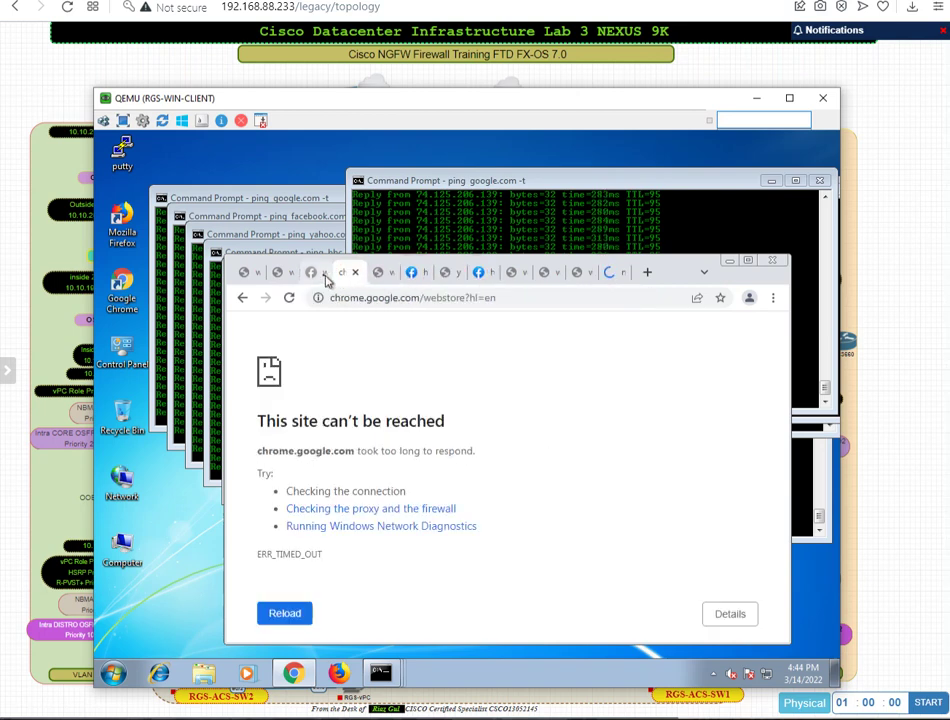
{"action": "left_click", "coordinate": [283, 274]}
{"action": "left_click", "coordinate": [276, 275]}
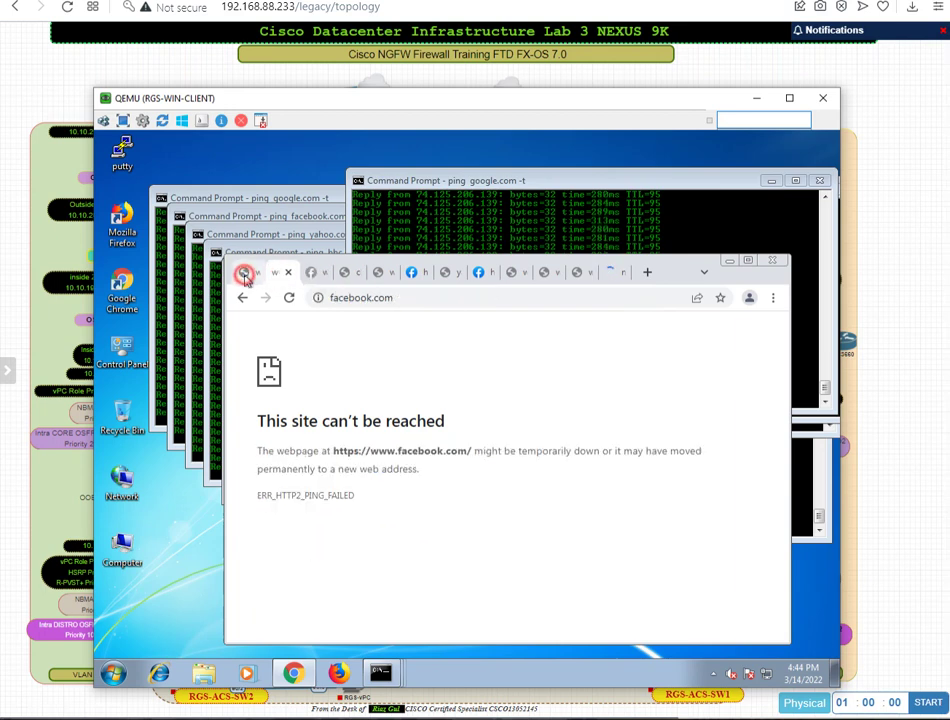
{"action": "left_click", "coordinate": [242, 273]}
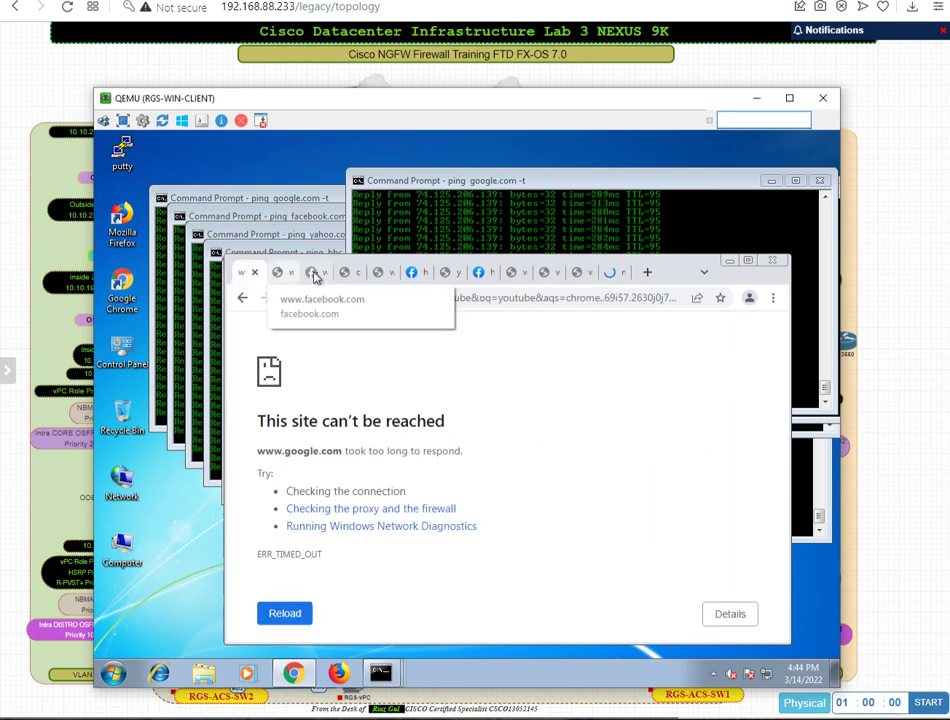
{"action": "left_click", "coordinate": [609, 274]}
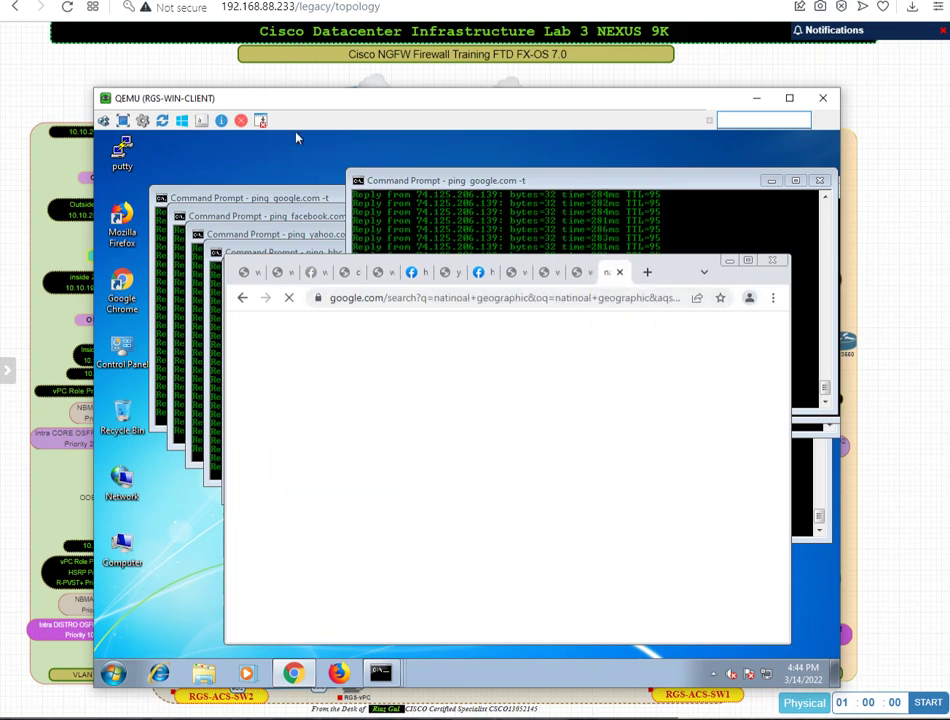
{"action": "left_click", "coordinate": [241, 120]}
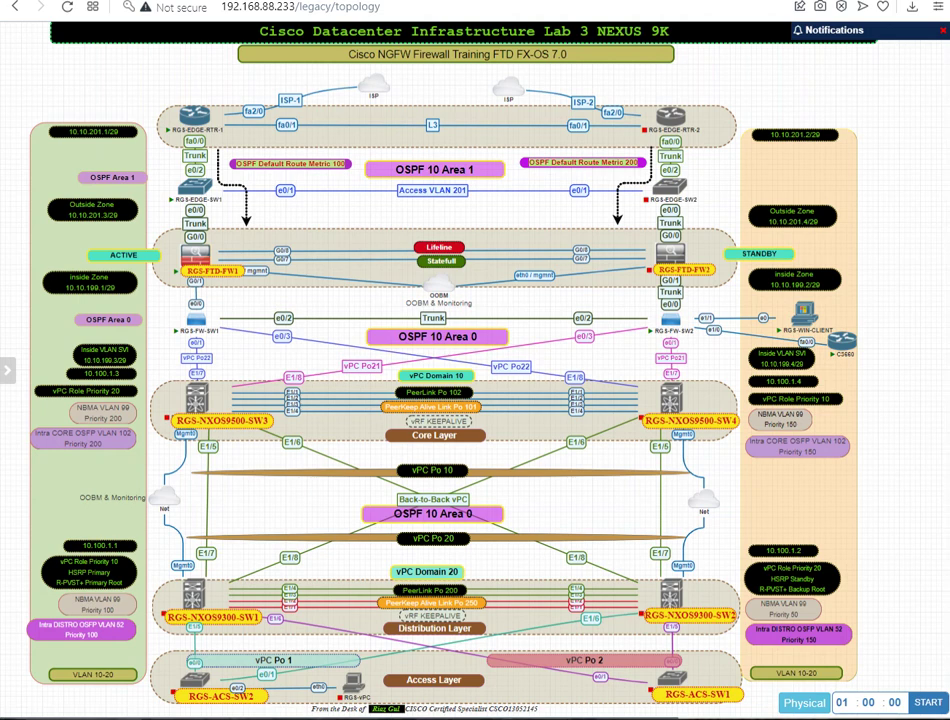
Run 'show service-policy police' on the RGS-FTD-FW firewall CLI
{"action": "key", "text": "alt+Tab"}
{"action": "key", "text": "Return"}
{"action": "key", "text": "Return"}
{"action": "key", "text": "Return"}
{"action": "key", "text": "Return"}
{"action": "key", "text": "Return"}
{"action": "key", "text": "Return"}
{"action": "key", "text": "Return"}
{"action": "key", "text": "Return"}
{"action": "key", "text": "Return"}
{"action": "key", "text": "Return"}
{"action": "key", "text": "Return"}
{"action": "key", "text": "Return"}
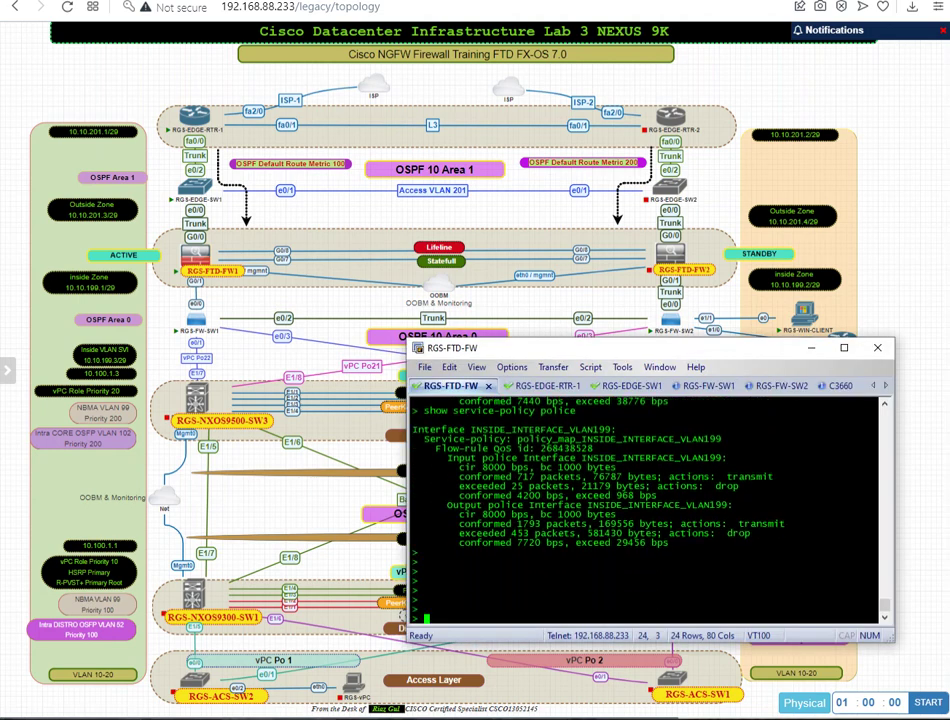
{"action": "type", "text": "show service-policy police"}
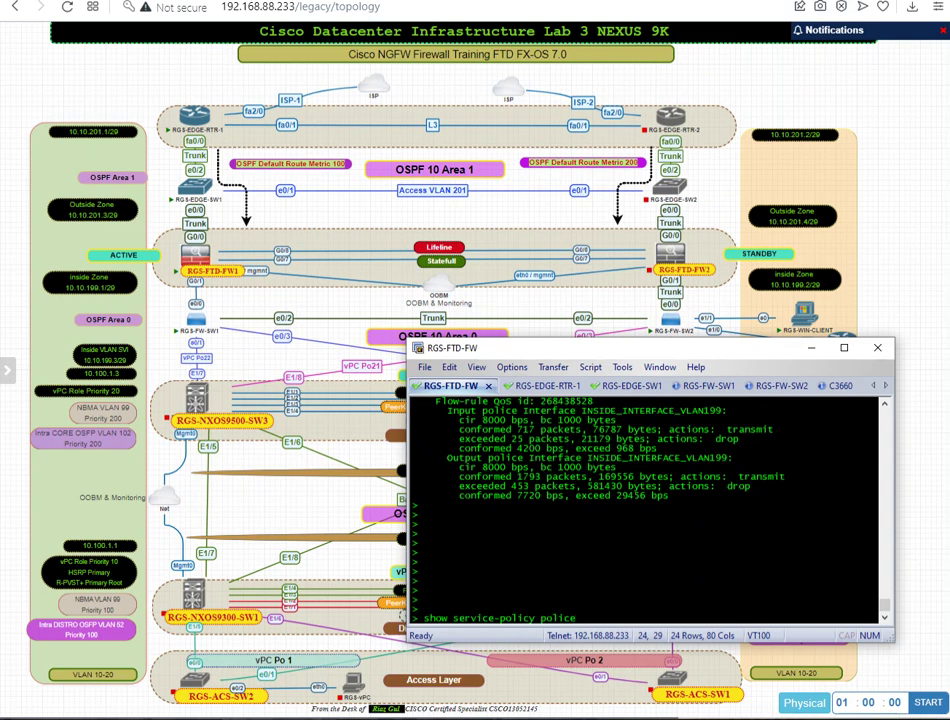
{"action": "key", "text": "Return"}
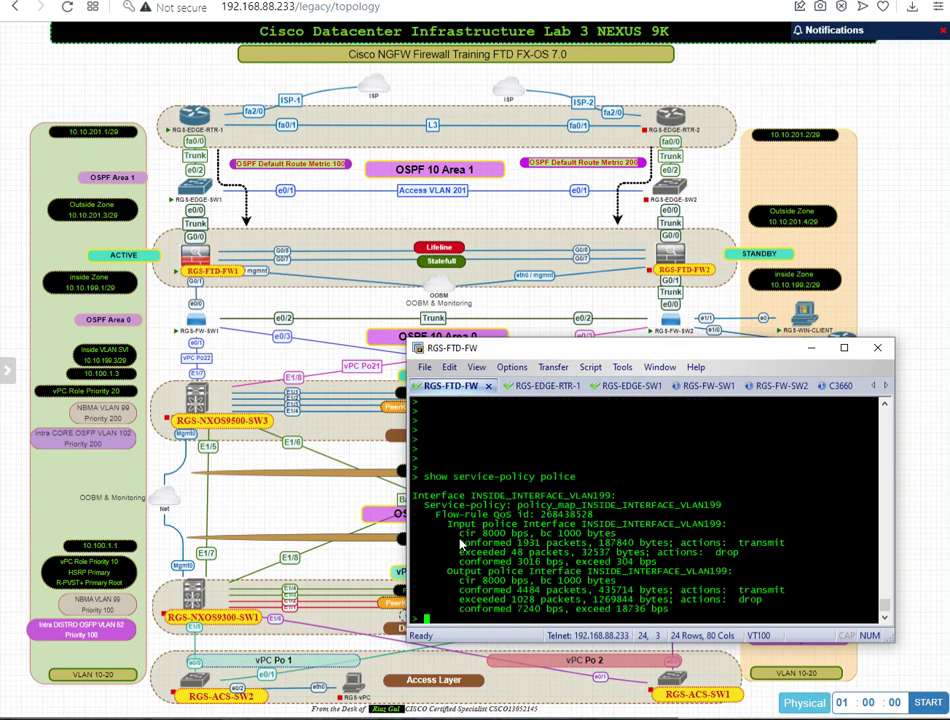
Highlight the burst, 1931 conformed, 48 exceeded, 32537 bytes and drop values, then minimize SecureCRT
{"action": "double_click", "coordinate": [562, 535]}
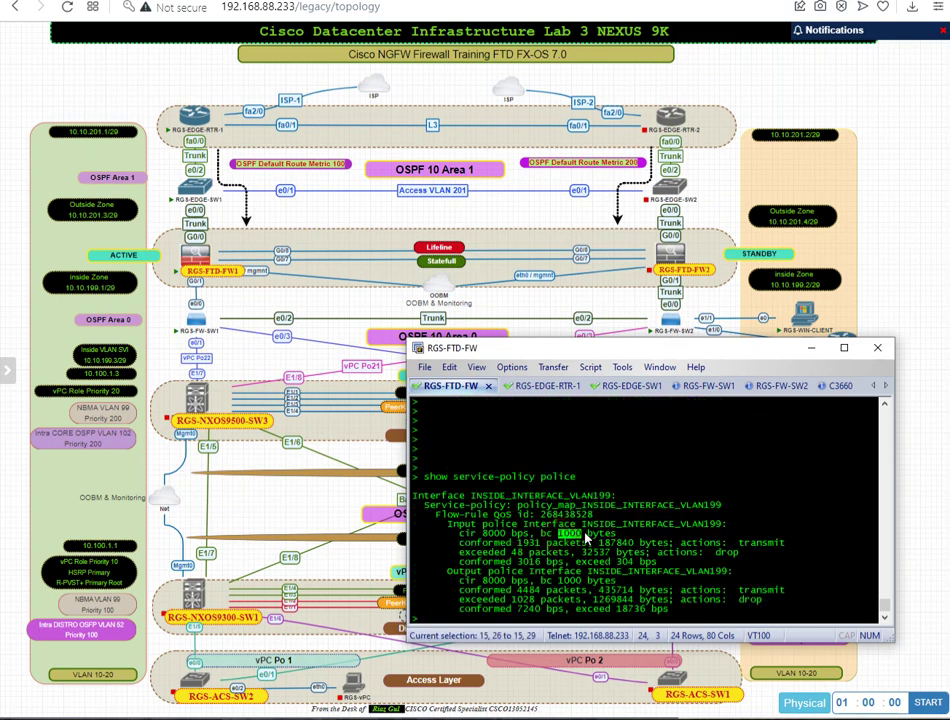
{"action": "double_click", "coordinate": [530, 543]}
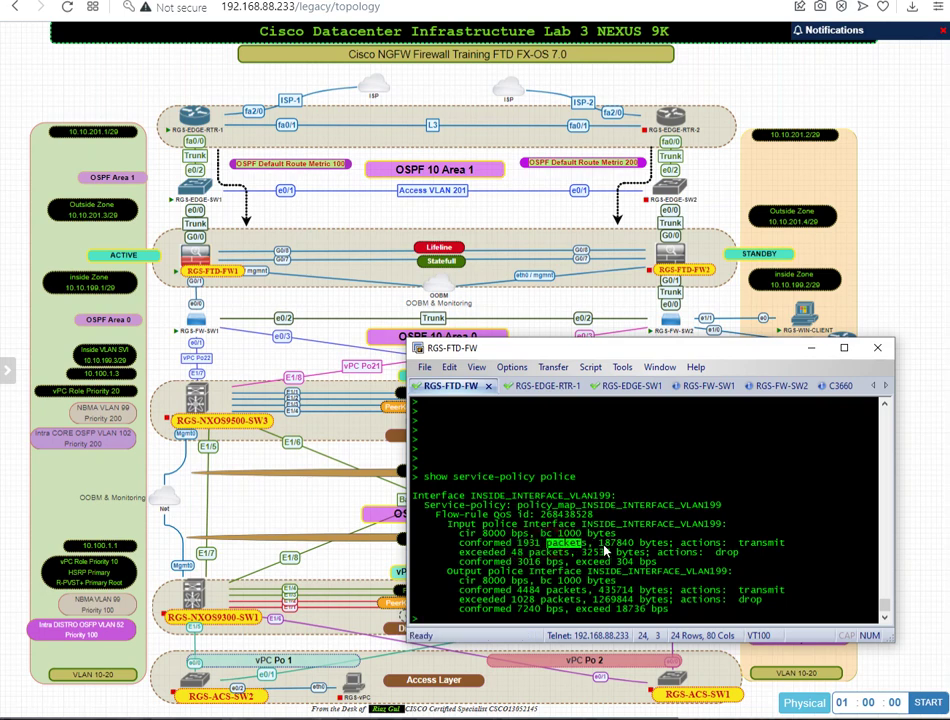
{"action": "left_click", "coordinate": [545, 562]}
{"action": "left_click_drag", "start_coordinate": [461, 553], "coordinate": [524, 553]}
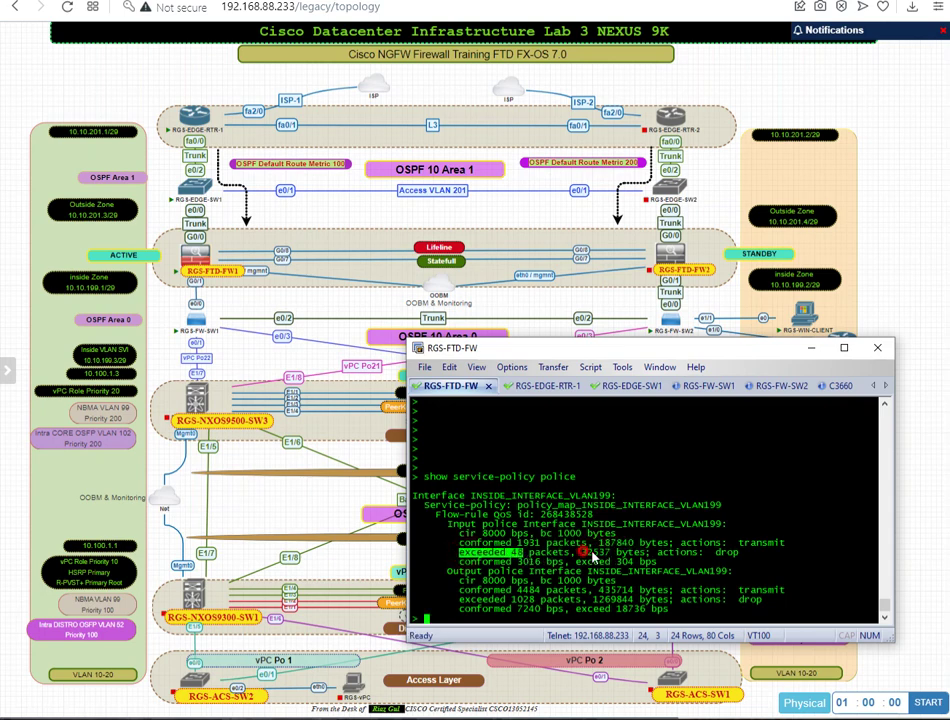
{"action": "left_click", "coordinate": [478, 566]}
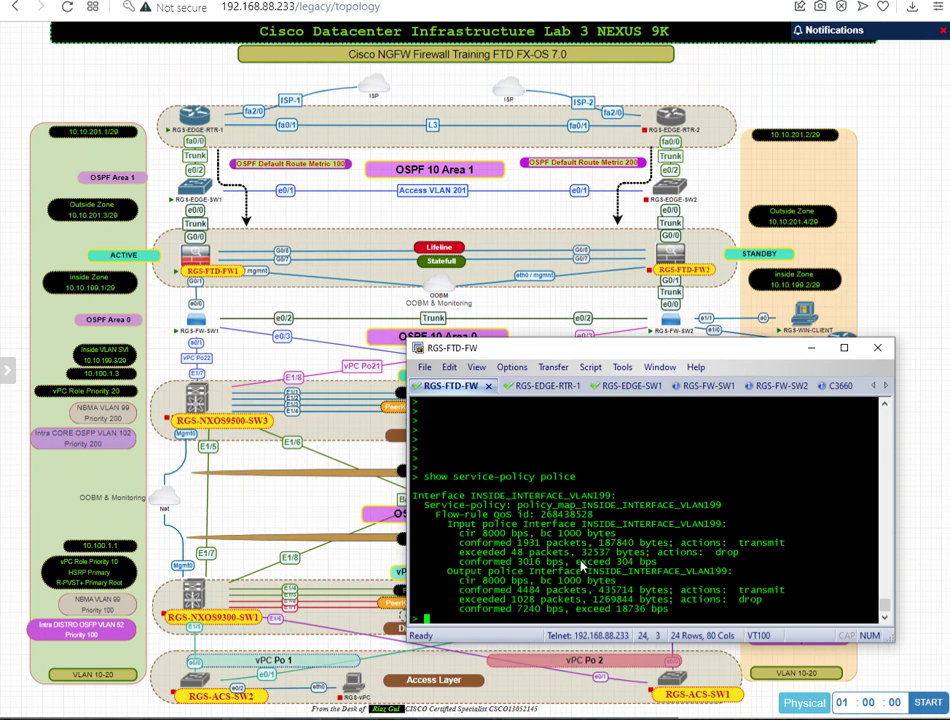
{"action": "double_click", "coordinate": [596, 552]}
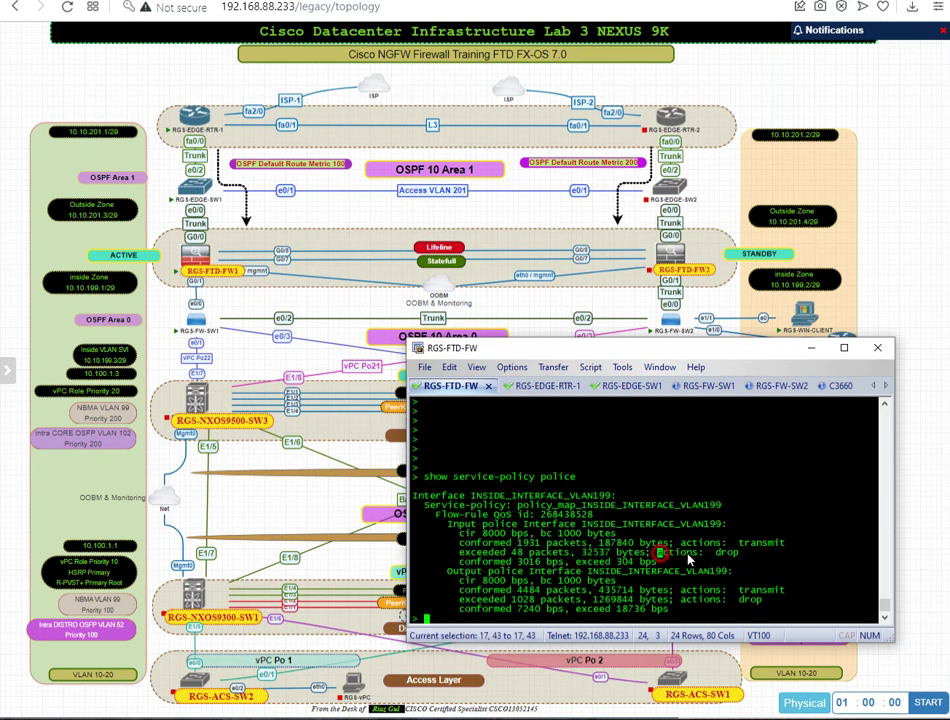
{"action": "double_click", "coordinate": [726, 553]}
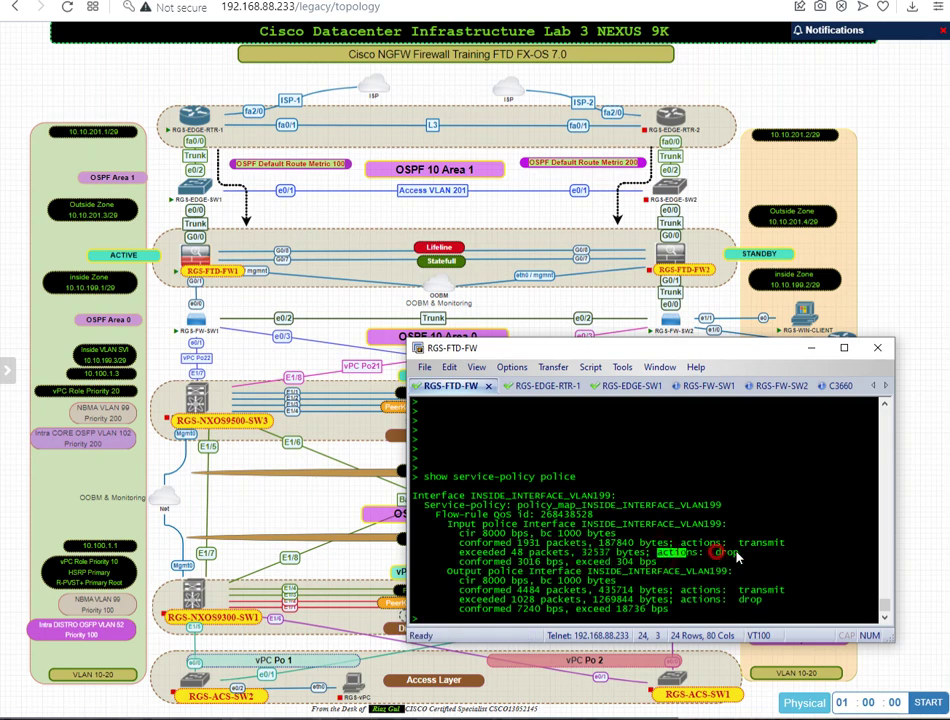
{"action": "left_click", "coordinate": [811, 347]}
Open FMC's Summary Dashboard, scroll its widgets, and show the QoS tab's HTTPS, Google and ICMP drops
{"action": "key", "text": "alt+Tab"}
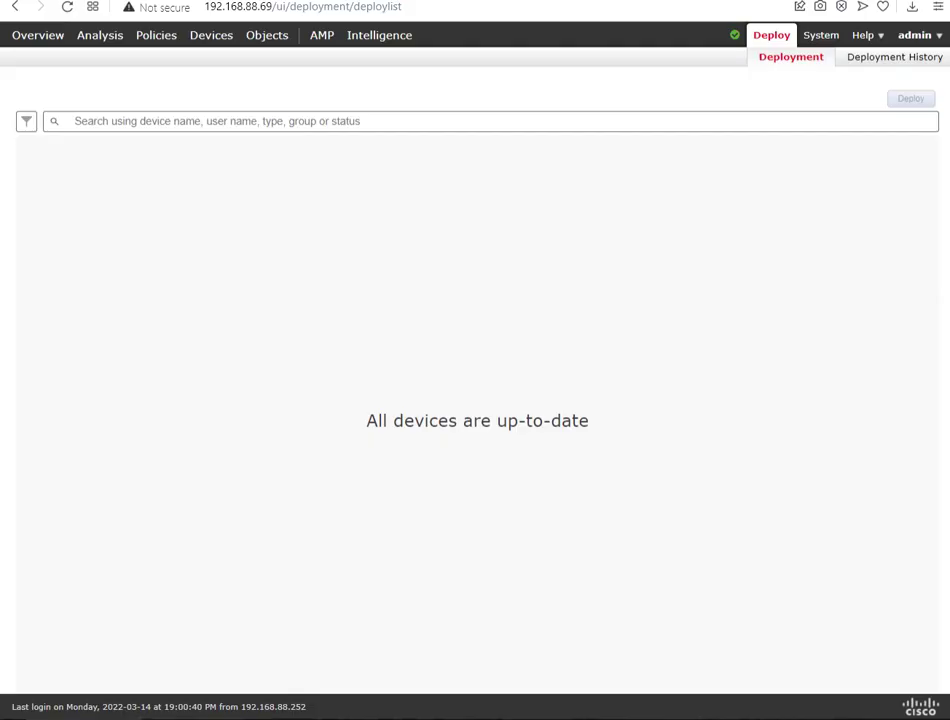
{"action": "left_click", "coordinate": [48, 36]}
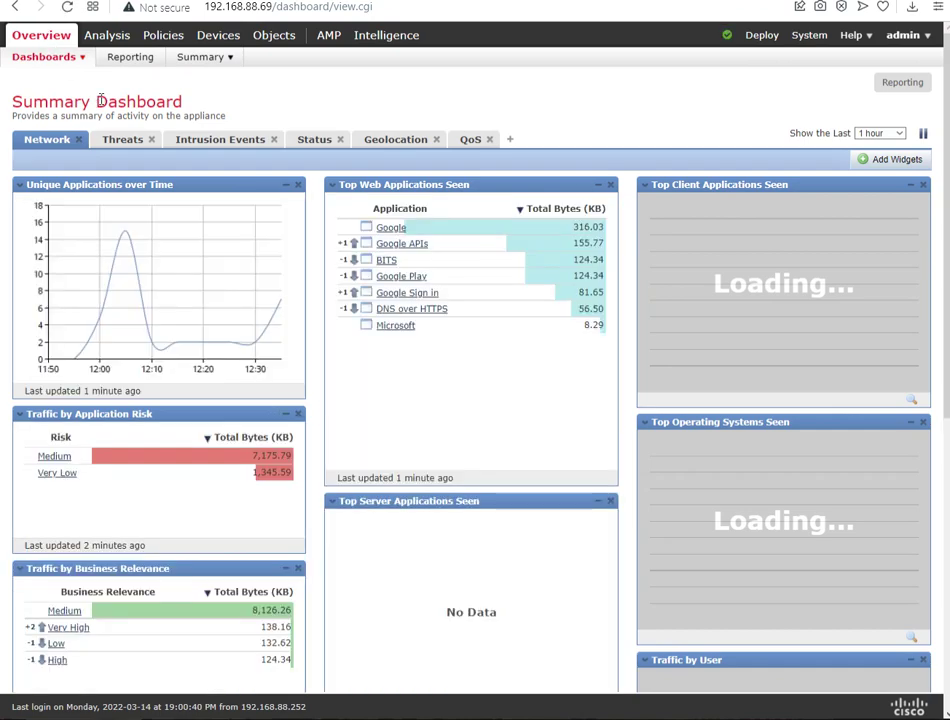
{"action": "scroll", "coordinate": [218, 320], "scroll_direction": "down", "scroll_amount": 5}
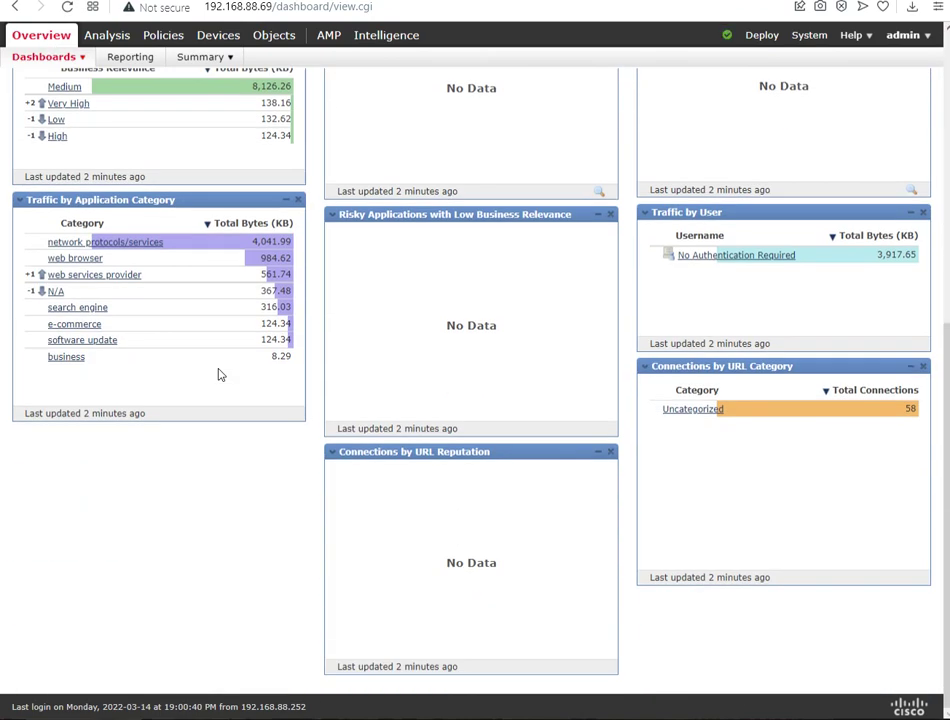
{"action": "scroll", "coordinate": [218, 375], "scroll_direction": "up", "scroll_amount": 5}
{"action": "left_click", "coordinate": [470, 140]}
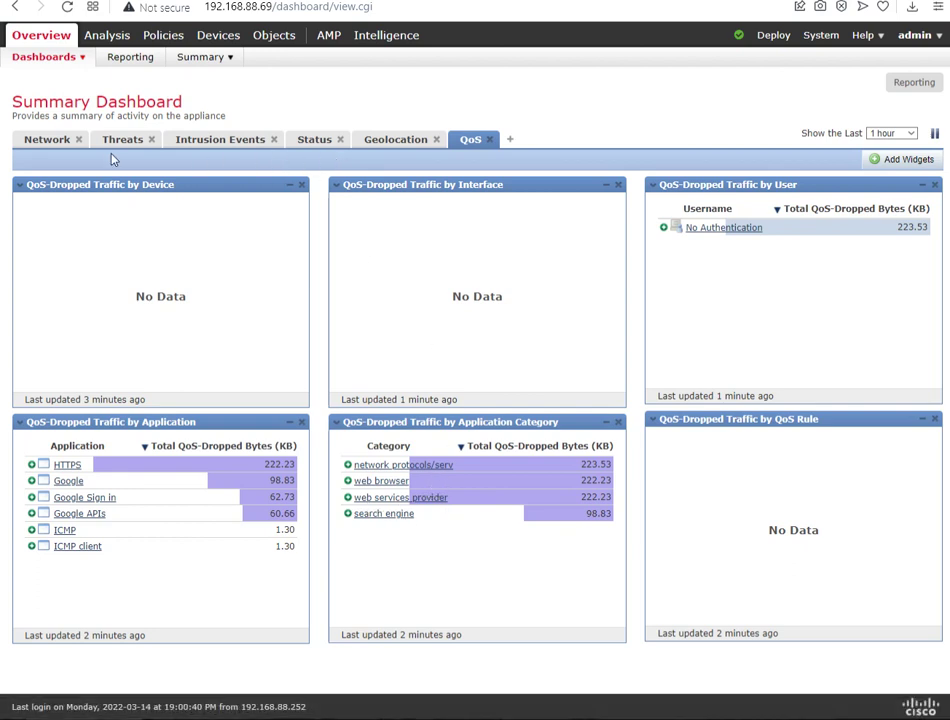
Inspect the ALL-ICMP-QoS rule in RGS-ICMP-QoS, covering ICMP, HTTP and HTTPS, then return to the title slide
{"action": "mouse_move", "coordinate": [261, 38]}
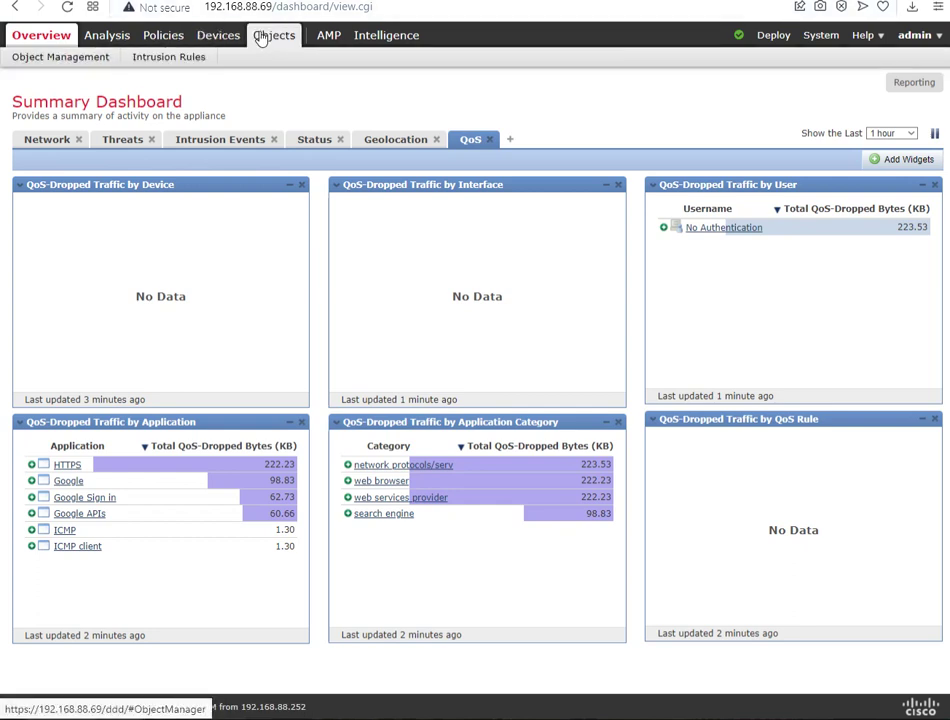
{"action": "mouse_move", "coordinate": [218, 38]}
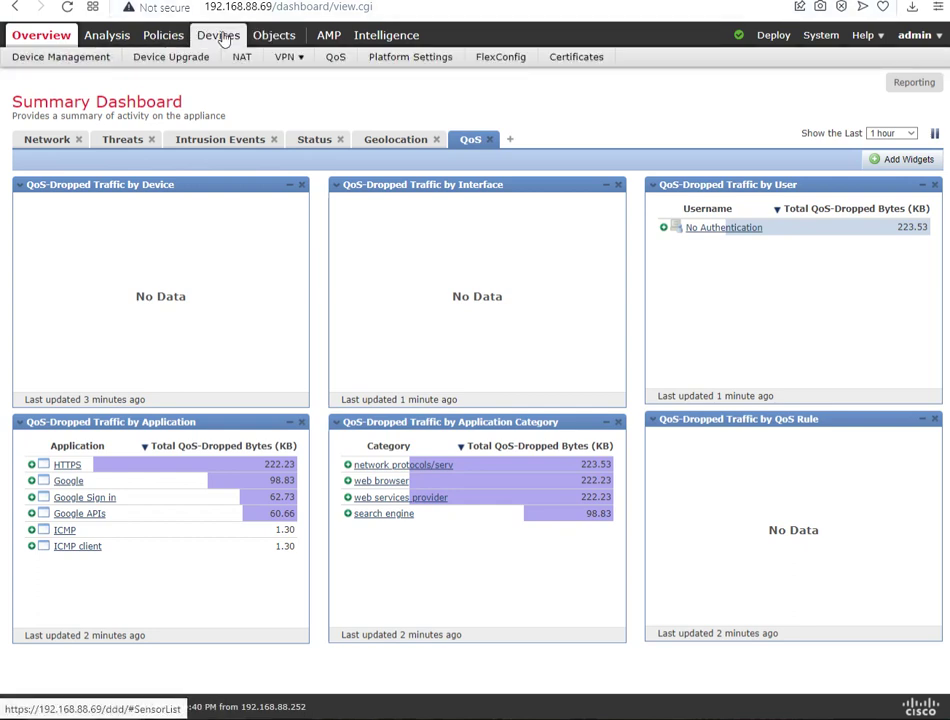
{"action": "left_click", "coordinate": [335, 58]}
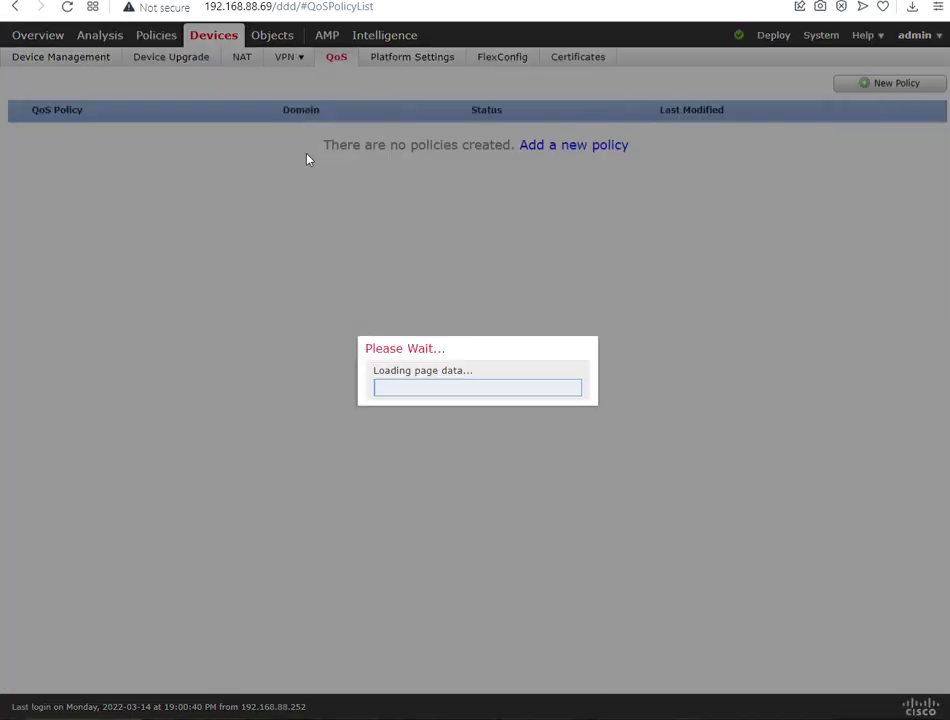
{"action": "left_click", "coordinate": [83, 140]}
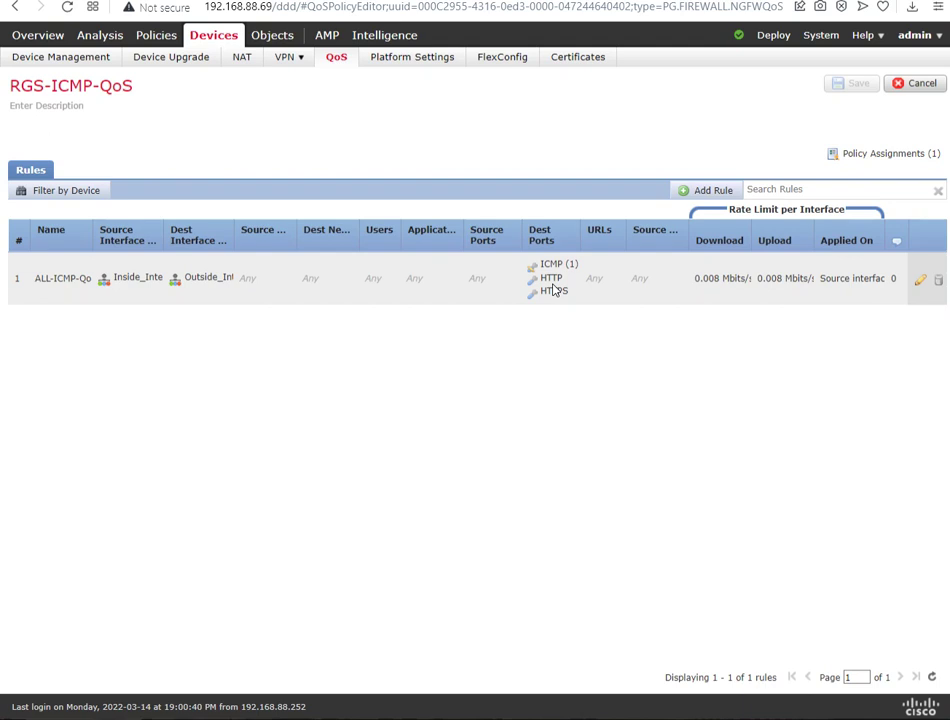
{"action": "double_click", "coordinate": [553, 290]}
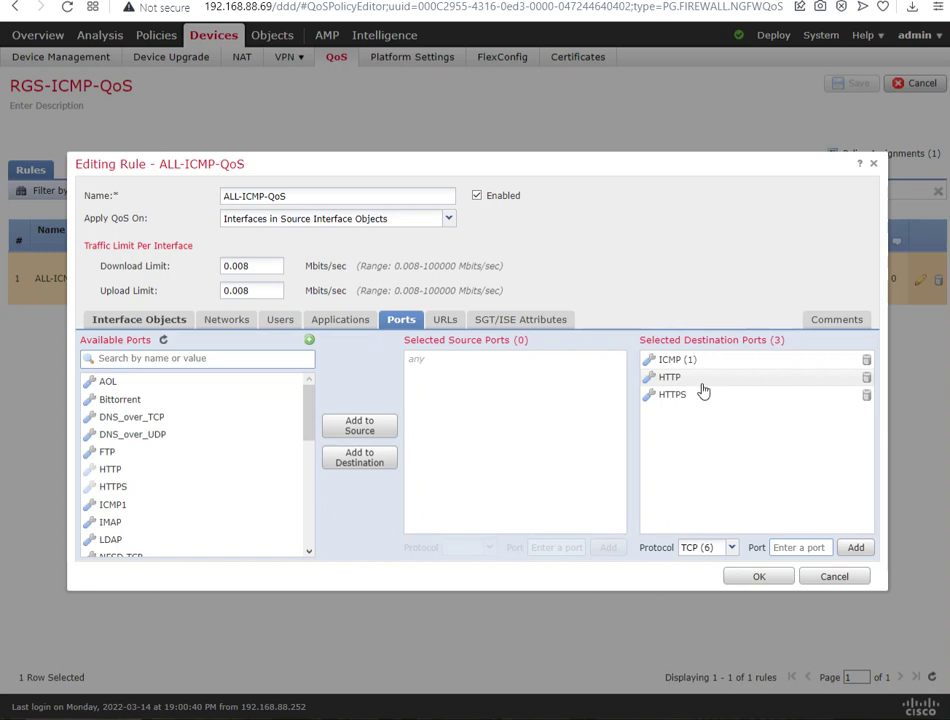
{"action": "left_click", "coordinate": [835, 578]}
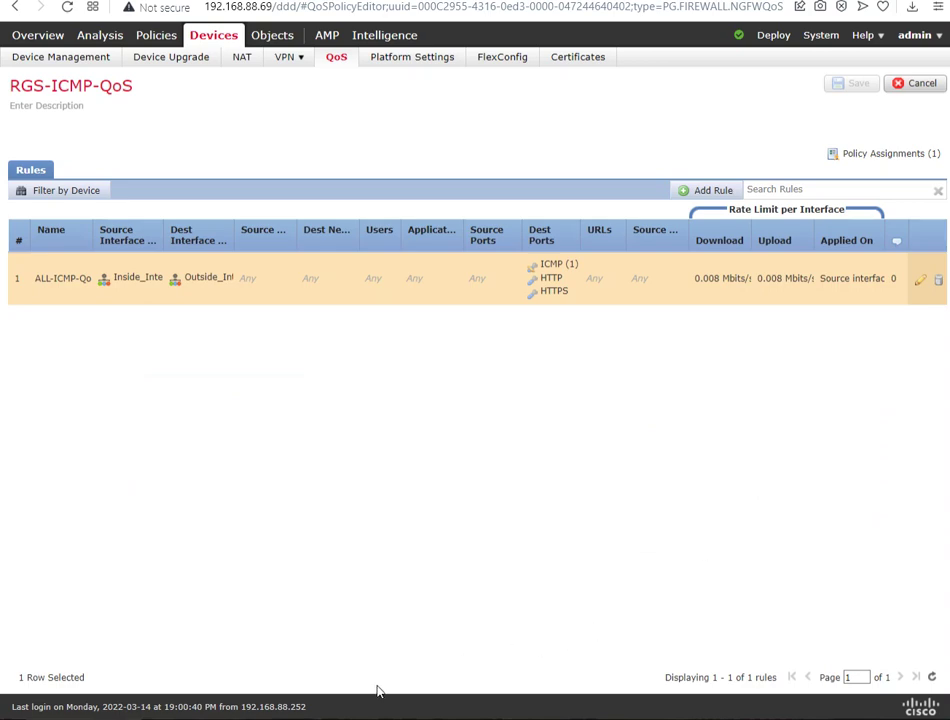
{"action": "key", "text": "alt+Tab"}
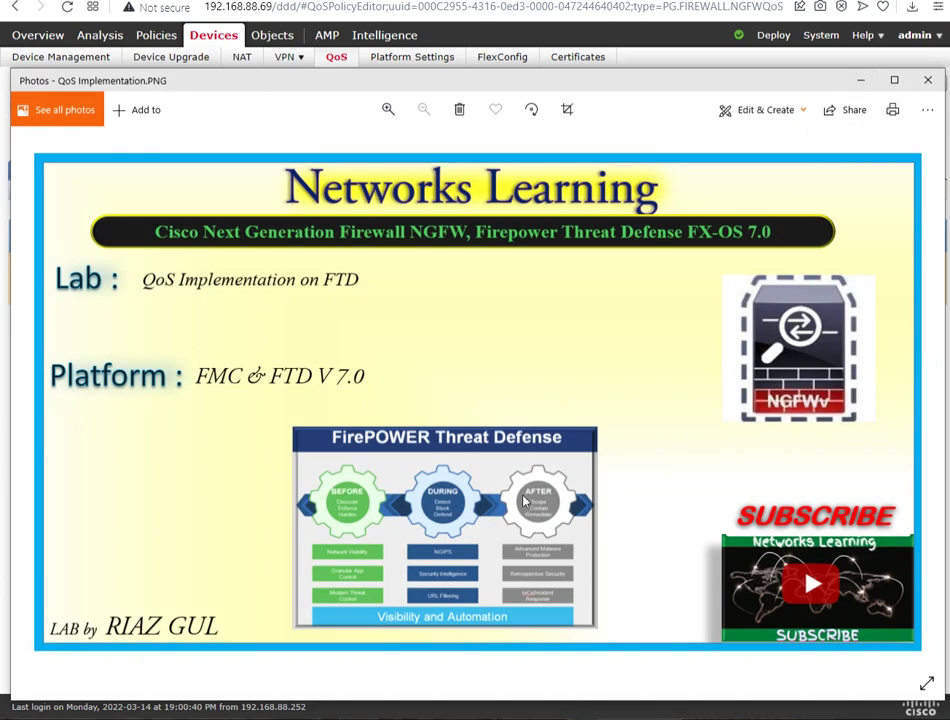